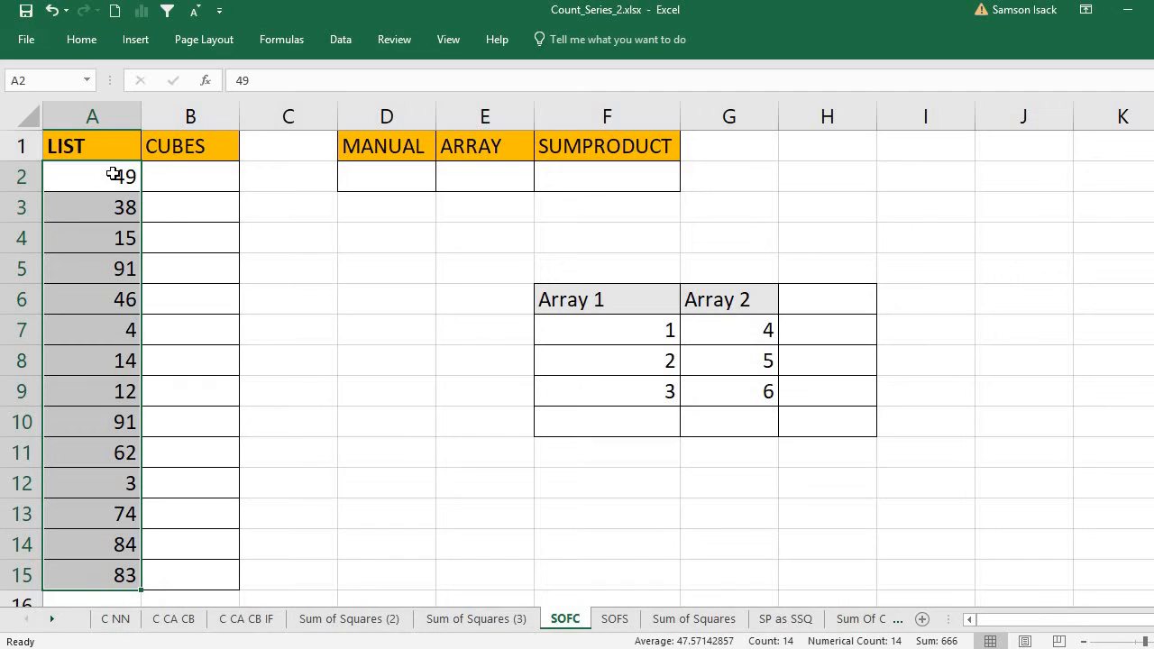
Enter the formula =A2^3 in cell B2 to cube the first number in the LIST column
{"action": "left_click", "coordinate": [207, 177]}
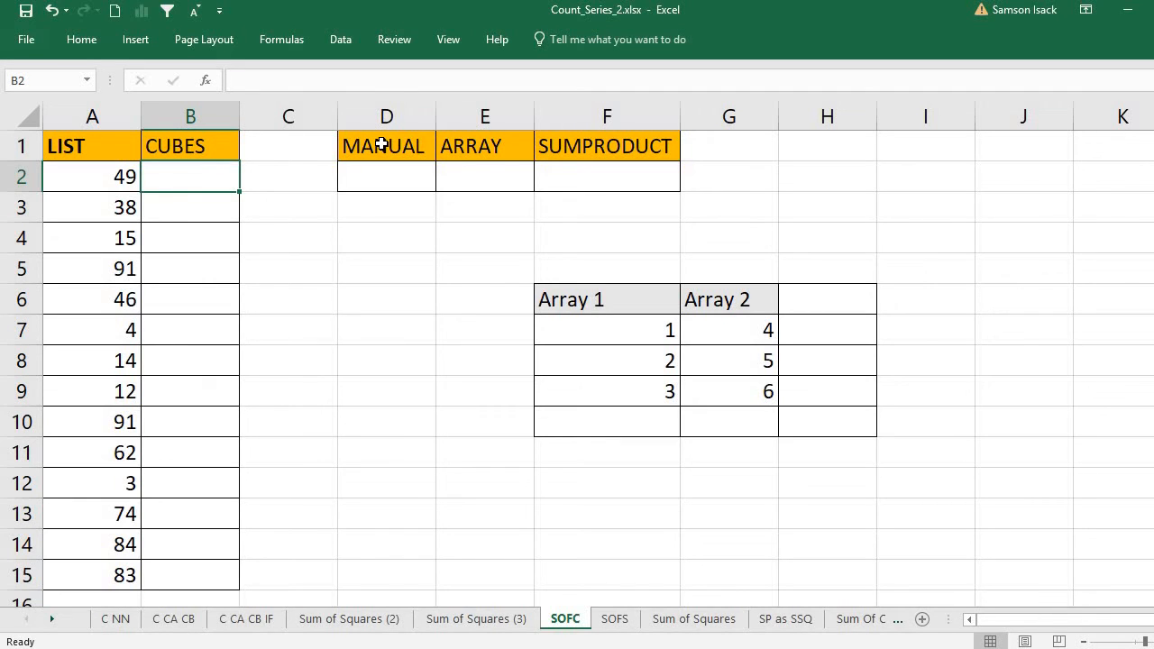
{"action": "left_click_drag", "start_coordinate": [88, 183], "coordinate": [67, 577]}
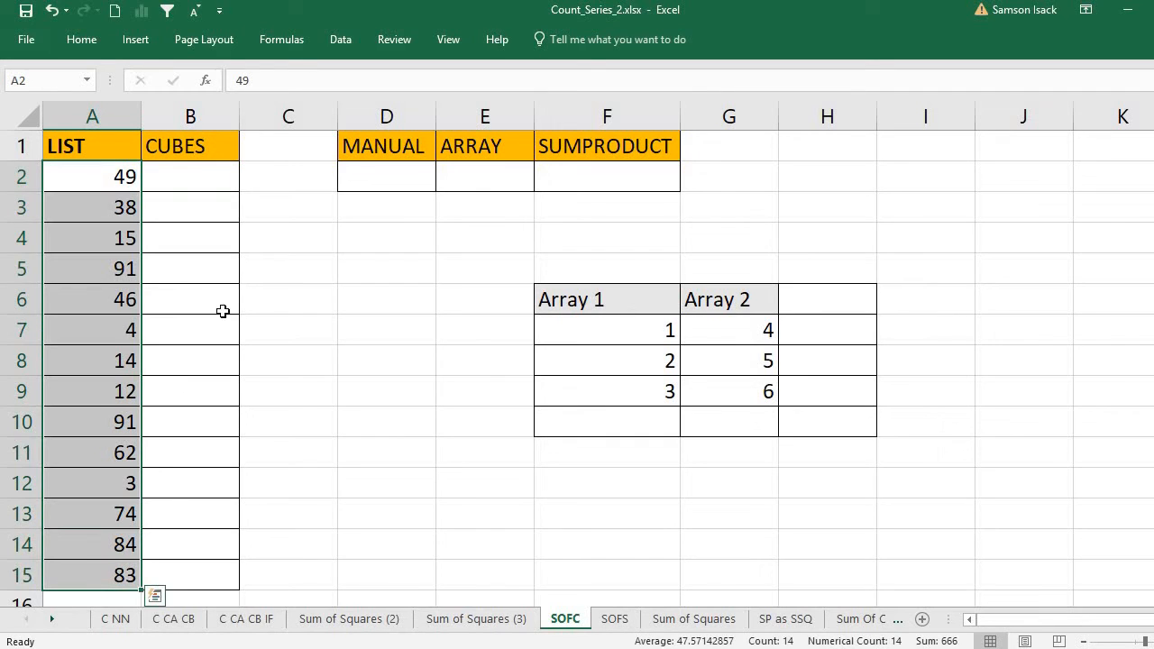
{"action": "left_click", "coordinate": [203, 181]}
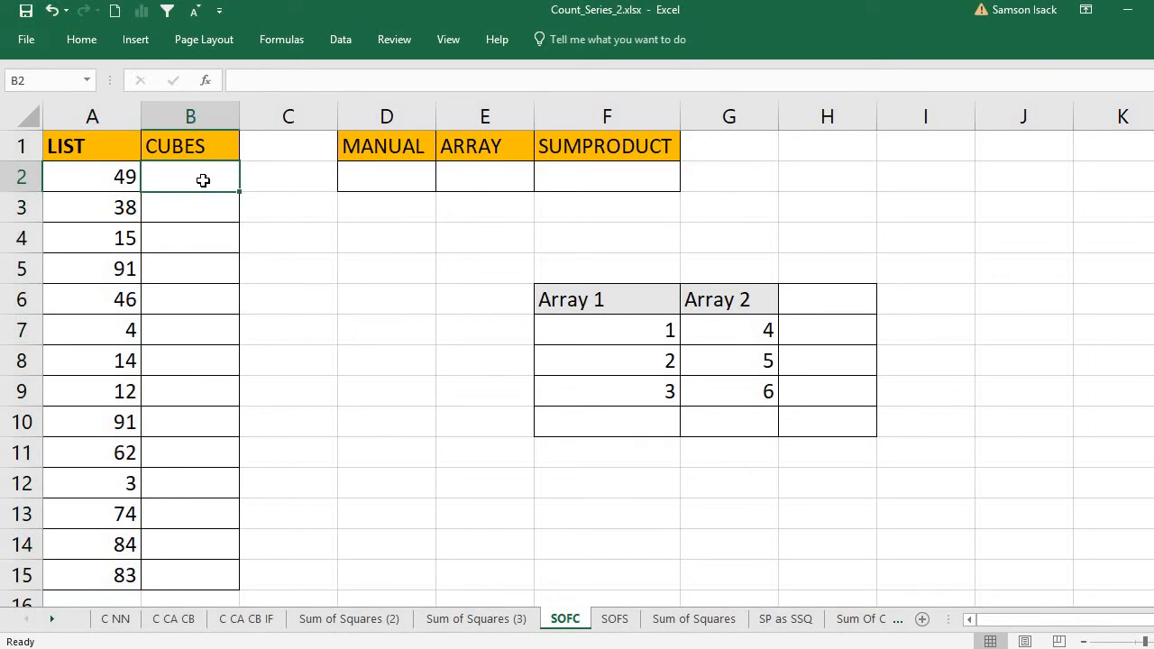
{"action": "type", "text": "="}
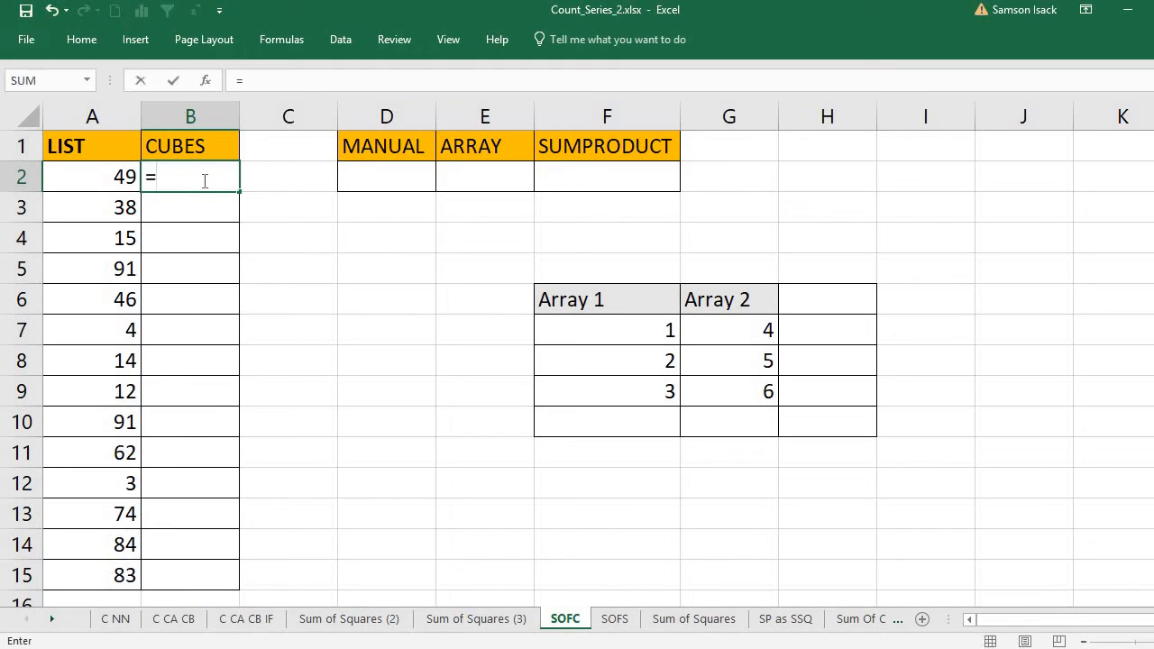
{"action": "left_click", "coordinate": [90, 180]}
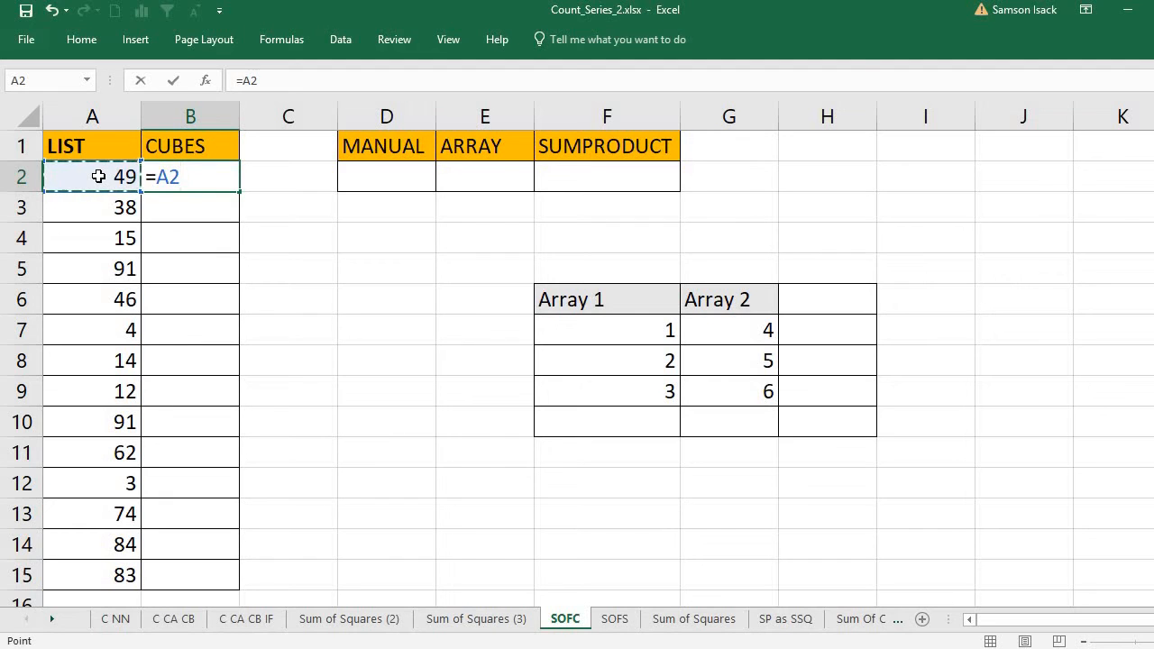
{"action": "type", "text": "^3"}
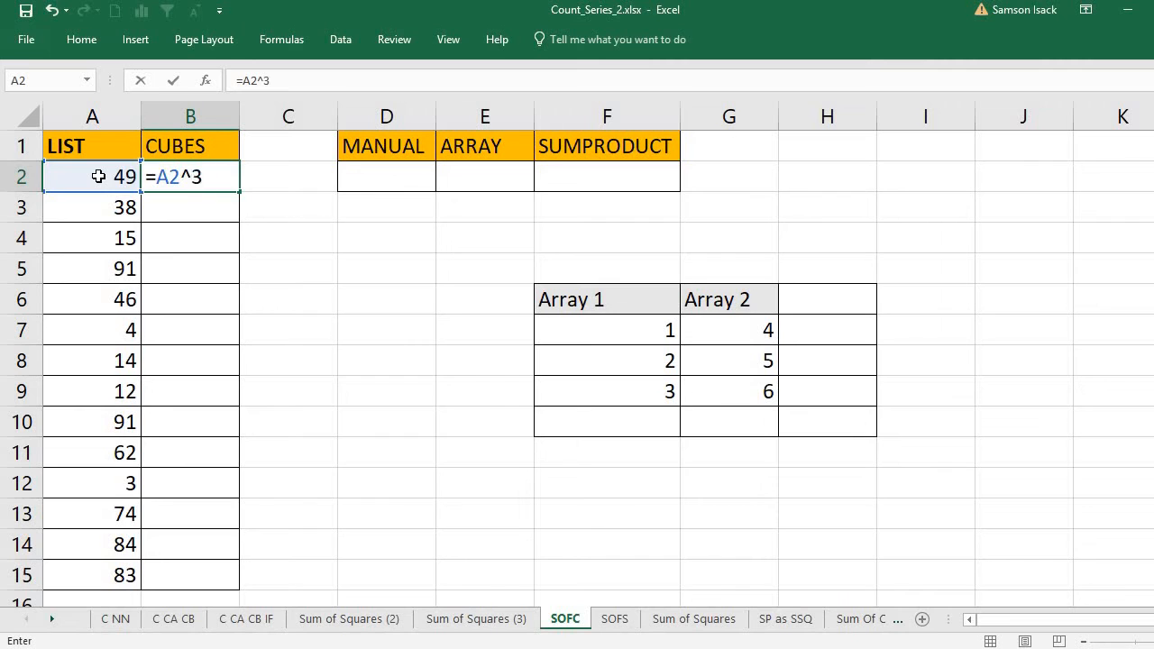
{"action": "key", "text": "Return"}
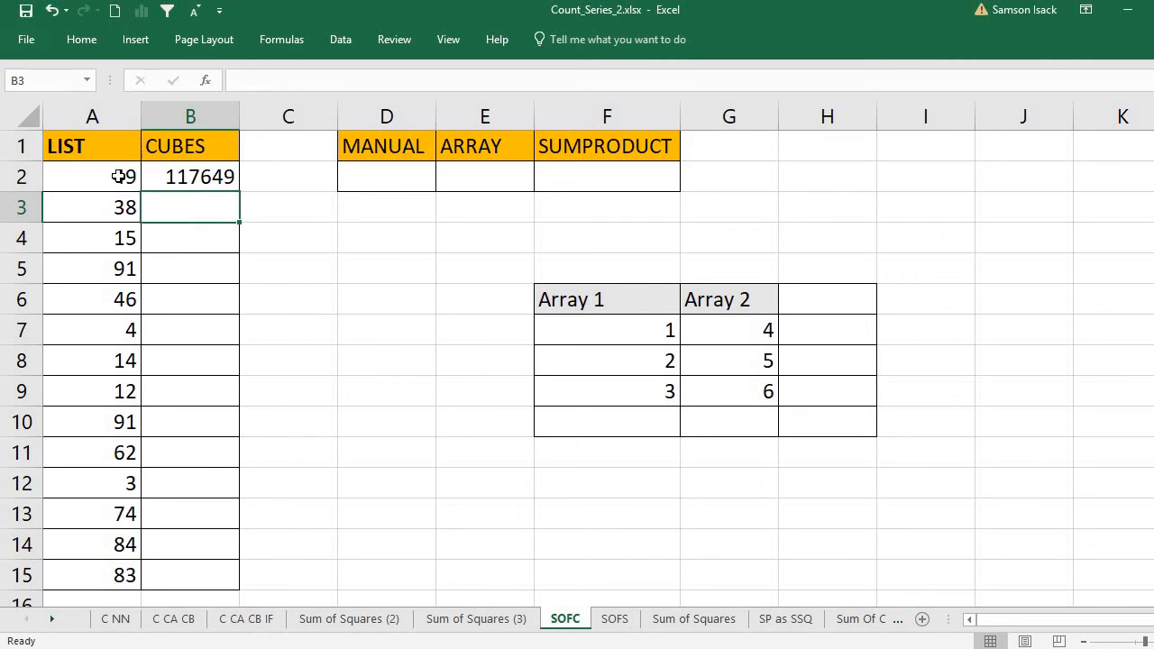
Fill the cube formula from B2 down the CUBES column to B15
{"action": "left_click", "coordinate": [203, 182]}
{"action": "double_click", "coordinate": [236, 193]}
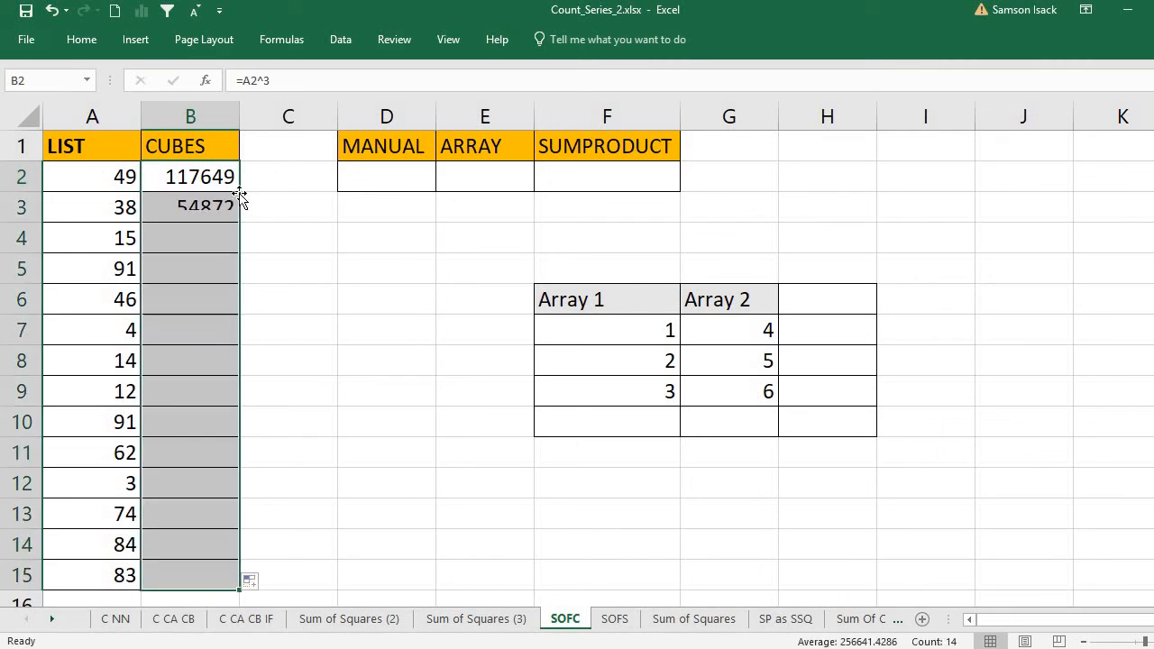
{"action": "left_click", "coordinate": [182, 188]}
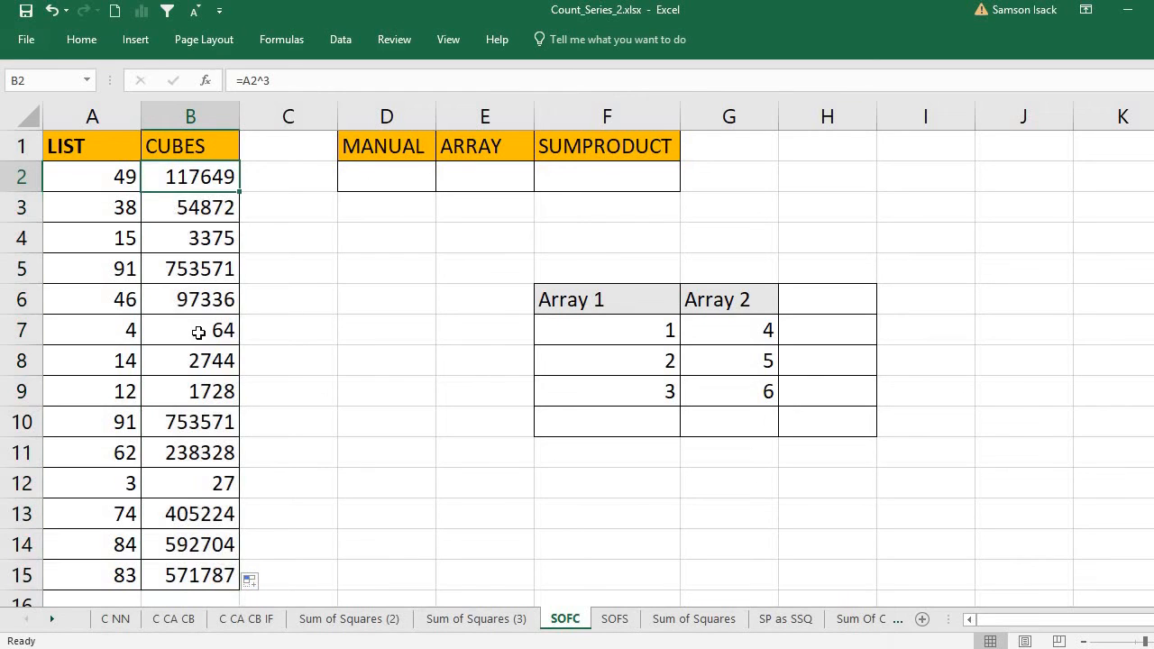
Compare the list values 4 and 3 with their cubes and review the whole CUBES range B2:B15
{"action": "left_click", "coordinate": [114, 334]}
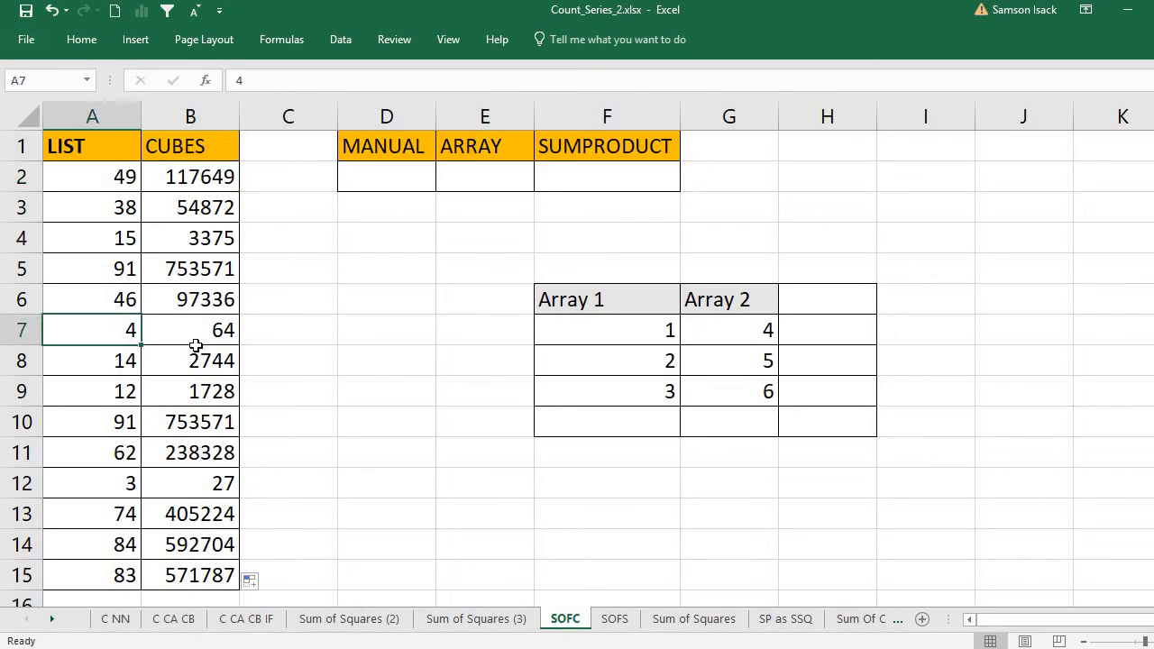
{"action": "left_click", "coordinate": [204, 334]}
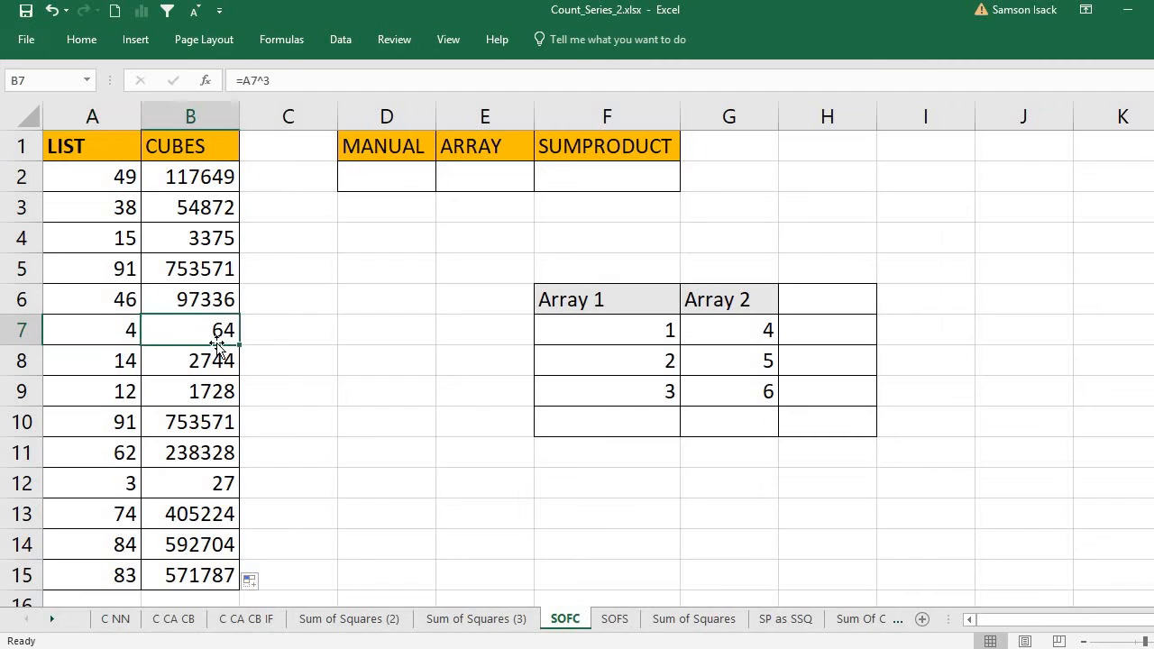
{"action": "left_click", "coordinate": [84, 483]}
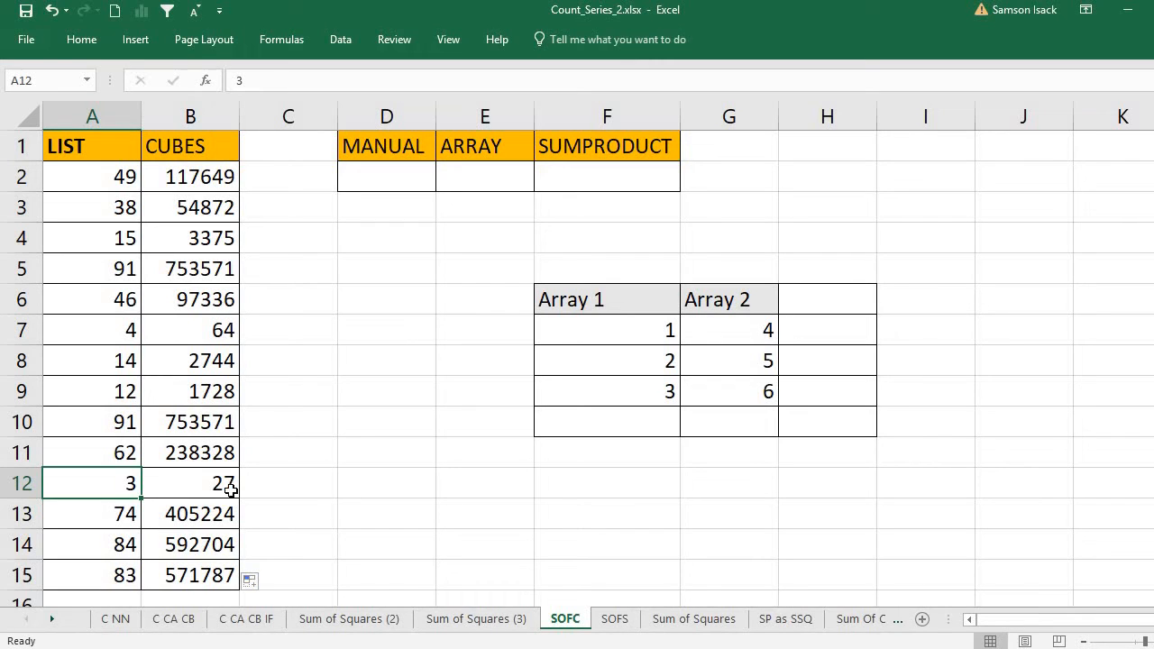
{"action": "left_click", "coordinate": [230, 489]}
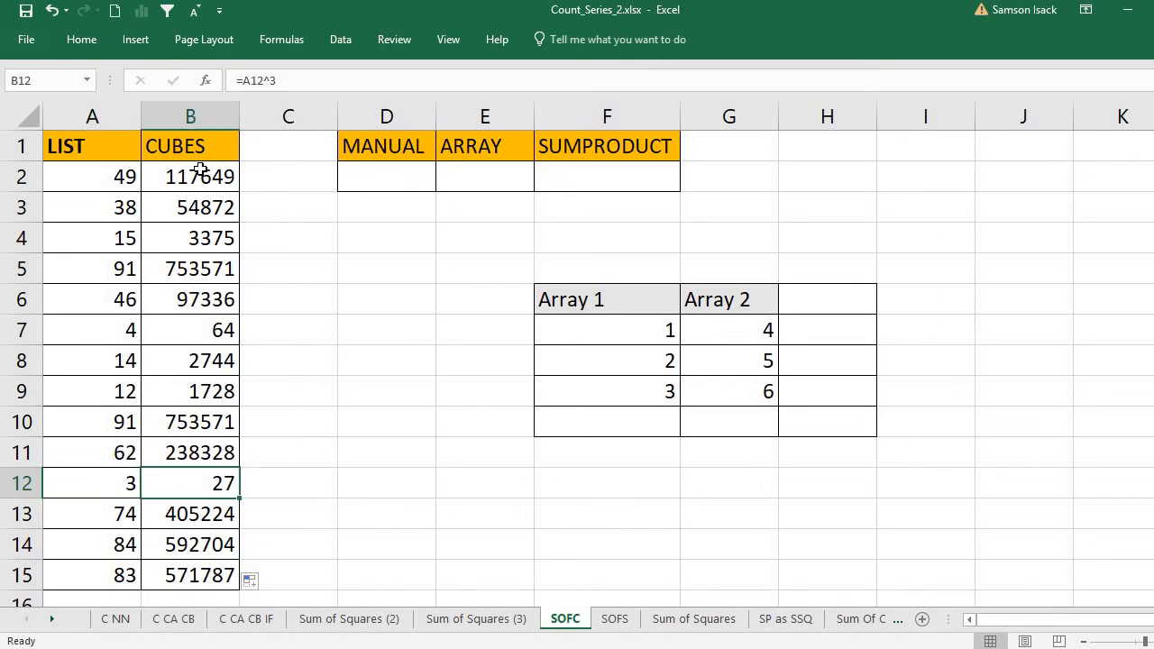
{"action": "left_click_drag", "start_coordinate": [200, 168], "coordinate": [198, 208]}
{"action": "left_click_drag", "start_coordinate": [183, 400], "coordinate": [216, 575]}
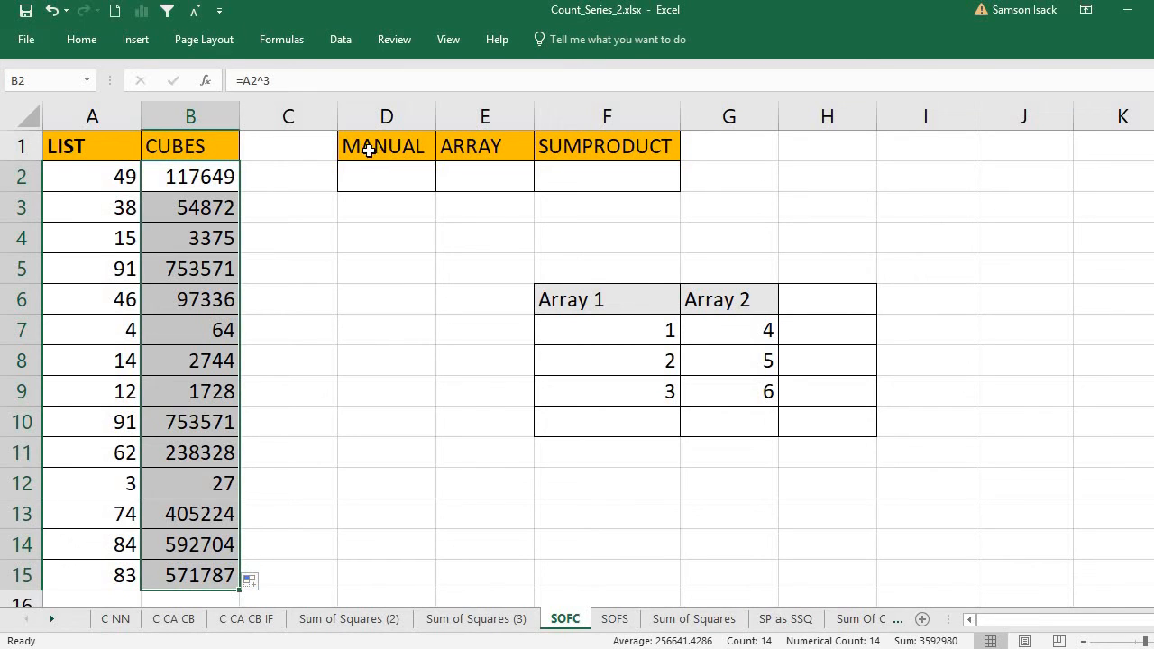
{"action": "left_click", "coordinate": [379, 180]}
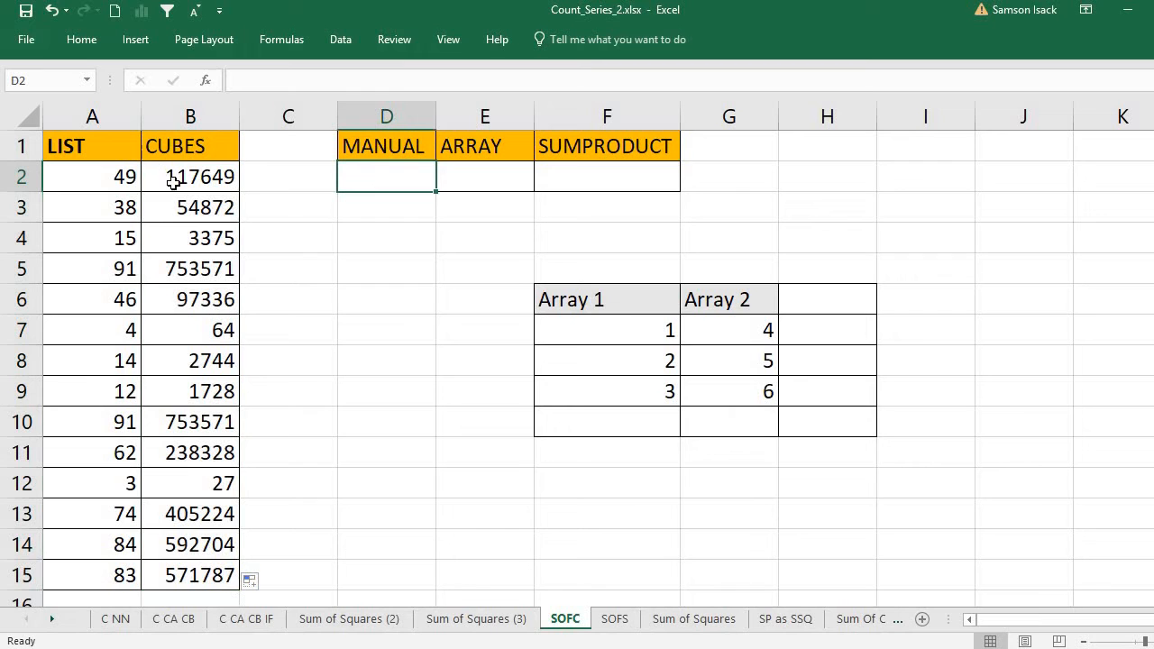
{"action": "left_click", "coordinate": [216, 176]}
{"action": "left_click_drag", "start_coordinate": [202, 334], "coordinate": [187, 566]}
{"action": "type", "text": "="}
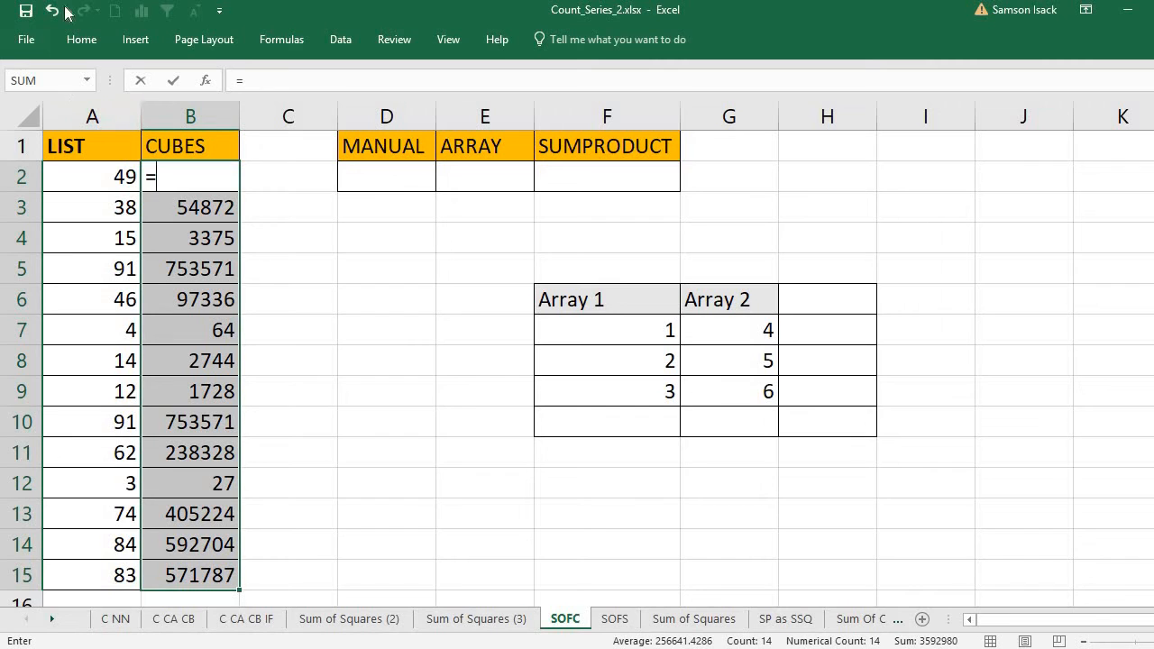
{"action": "left_click", "coordinate": [382, 181]}
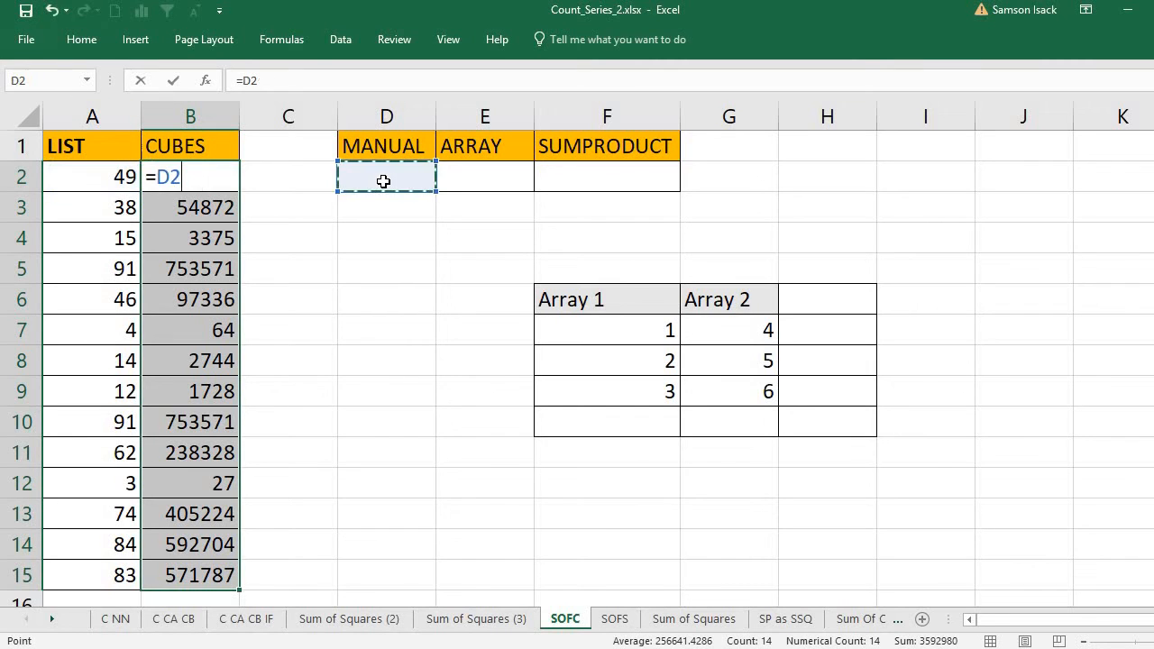
{"action": "left_click", "coordinate": [50, 13]}
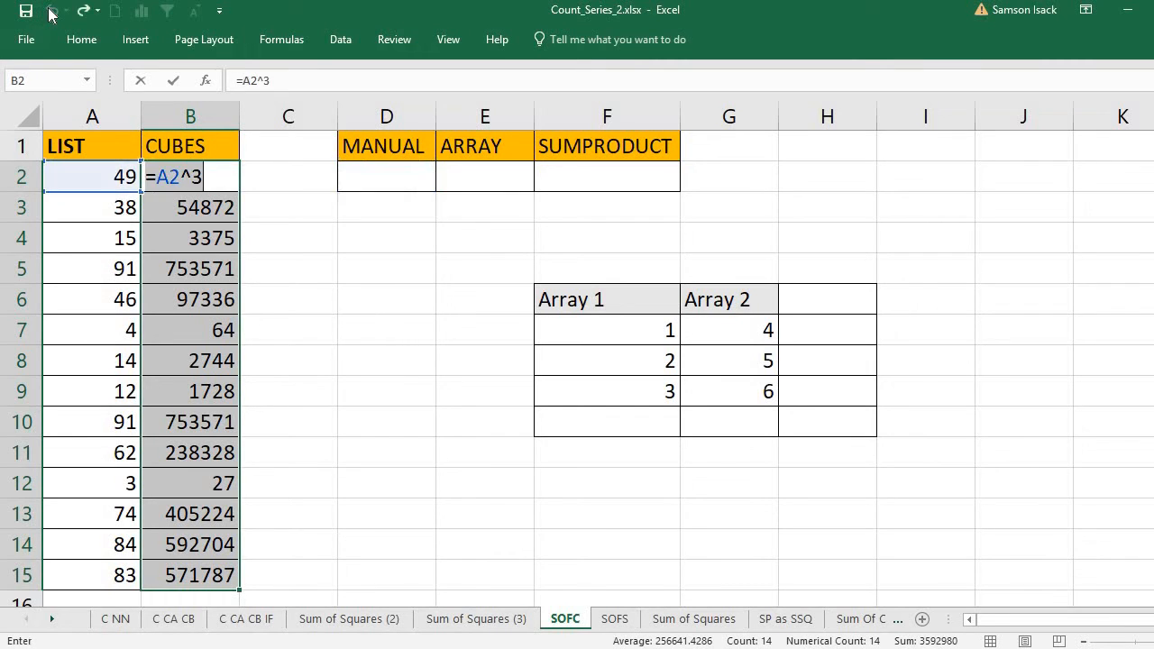
{"action": "key", "text": "ctrl+Return"}
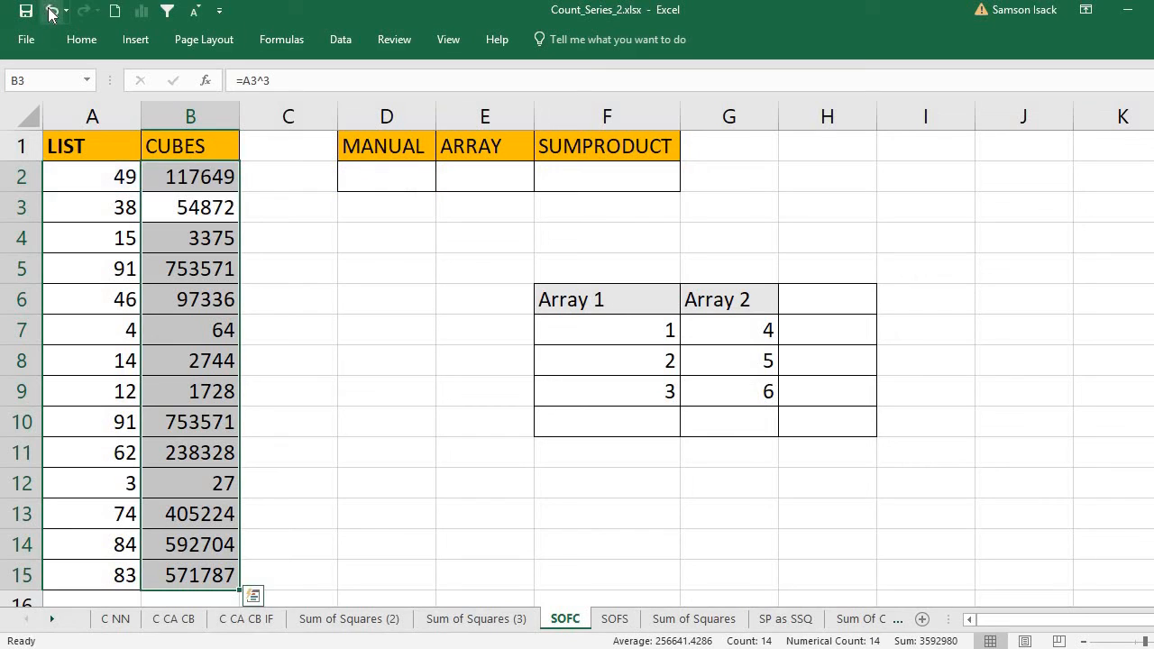
Enter the formula =SUM(B2:B15) in D2 under MANUAL to total the cubes
{"action": "left_click", "coordinate": [402, 184]}
{"action": "type", "text": "-"}
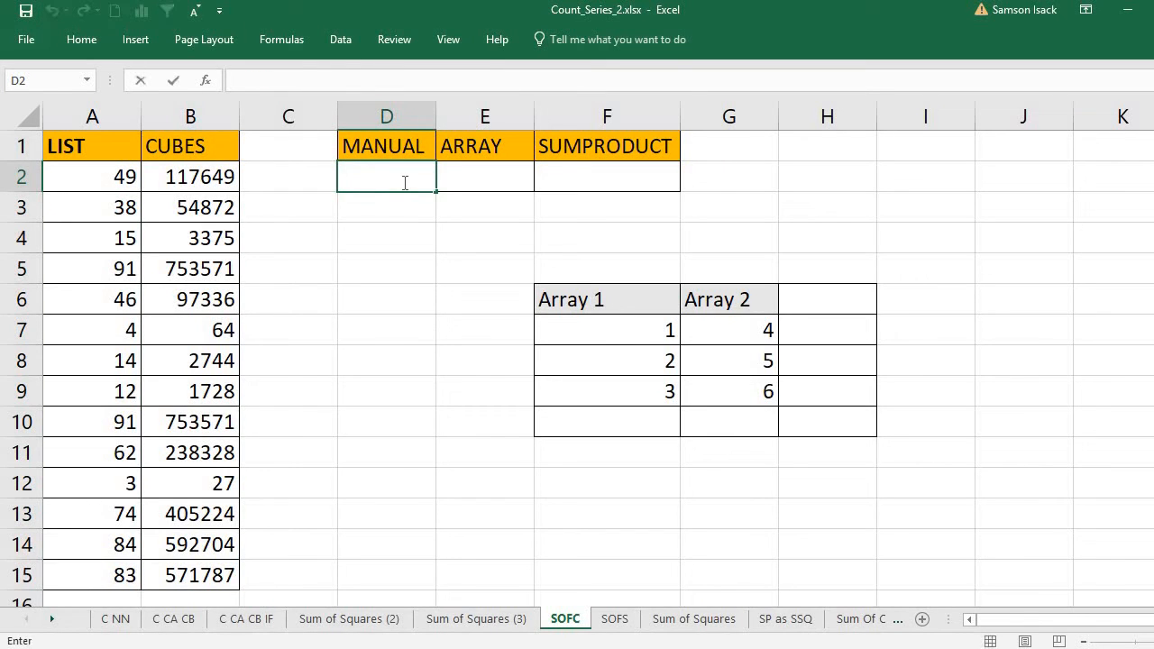
{"action": "type", "text": "SUM"}
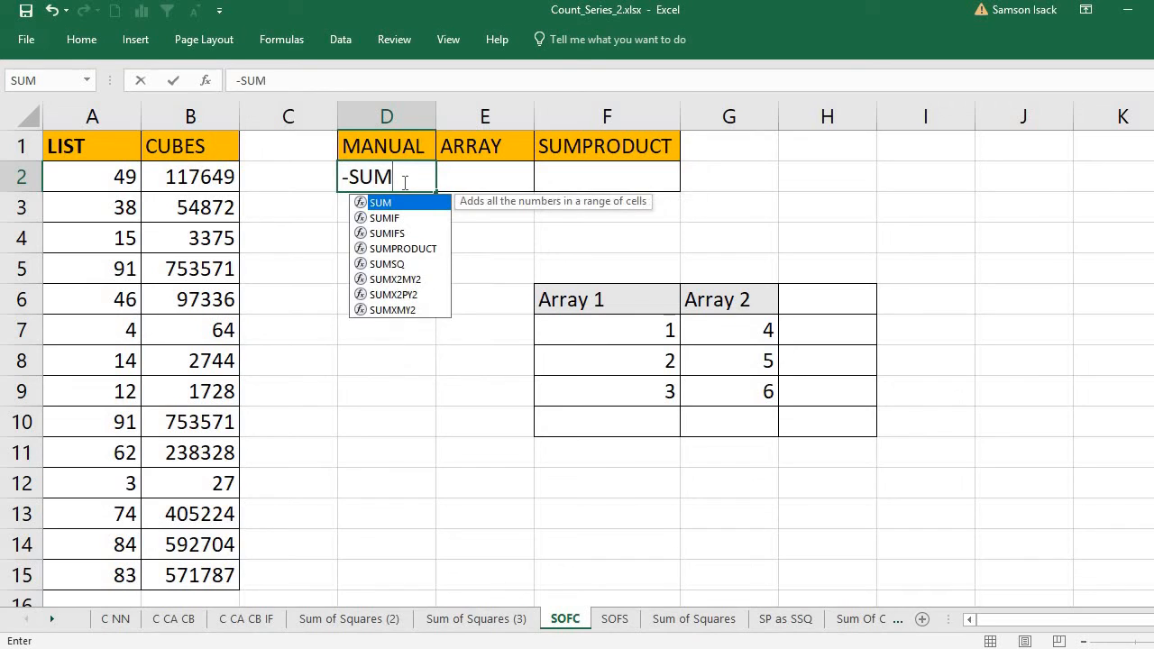
{"action": "type", "text": "("}
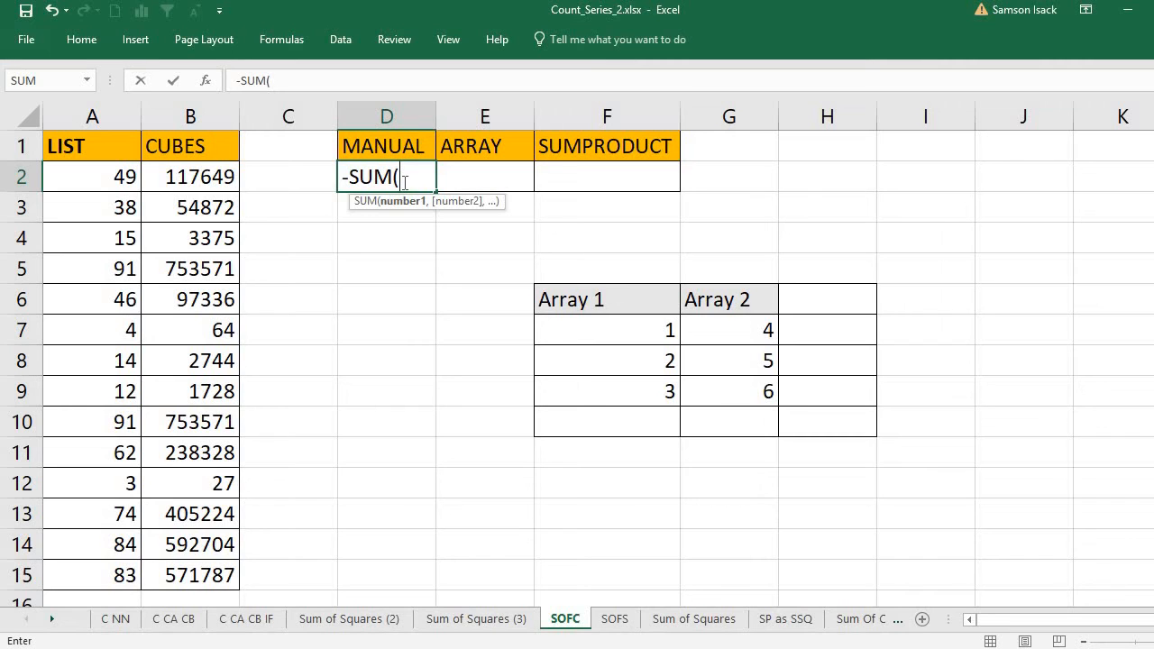
{"action": "left_click_drag", "start_coordinate": [177, 176], "coordinate": [184, 573]}
{"action": "type", "text": ")"}
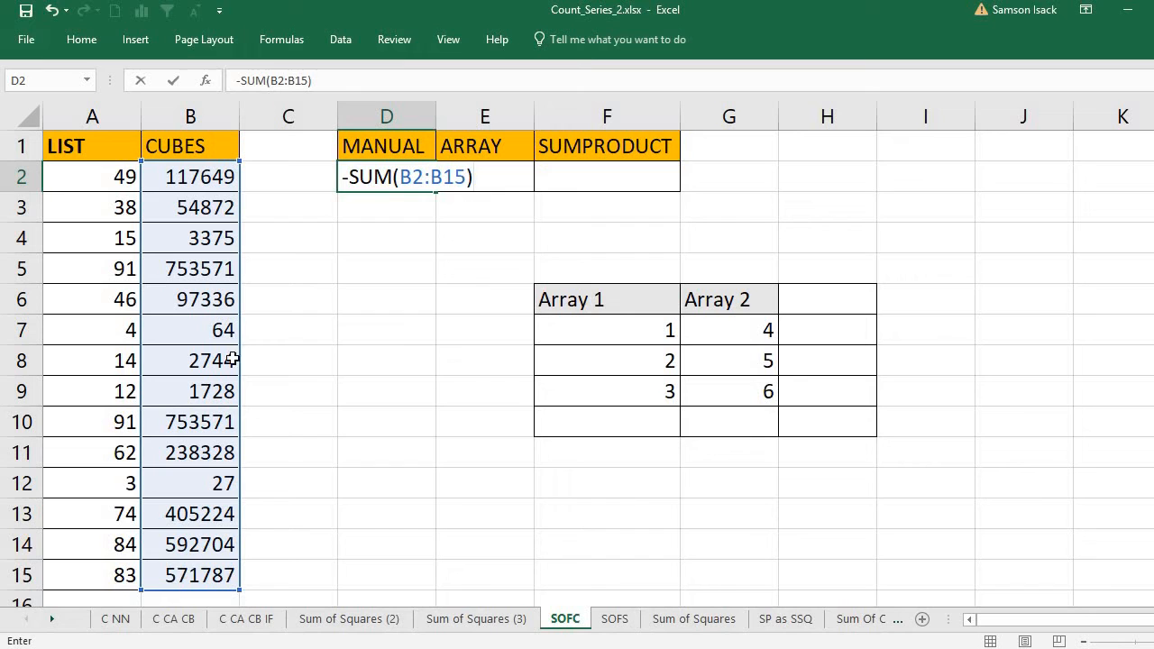
{"action": "left_click", "coordinate": [348, 177]}
{"action": "key", "text": "BackSpace"}
{"action": "type", "text": "="}
{"action": "key", "text": "Return"}
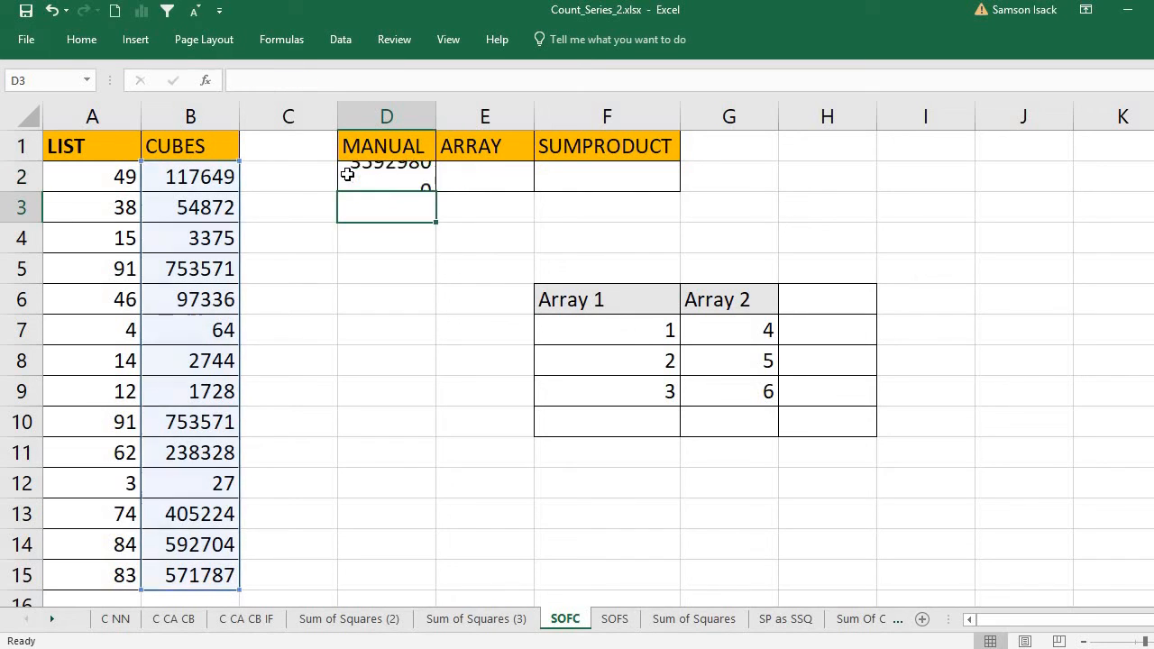
Review the manual total's formula, the CUBES and LIST ranges, the SUMPRODUCT cell, and the Array 1 and Array 2 values
{"action": "left_click", "coordinate": [397, 172]}
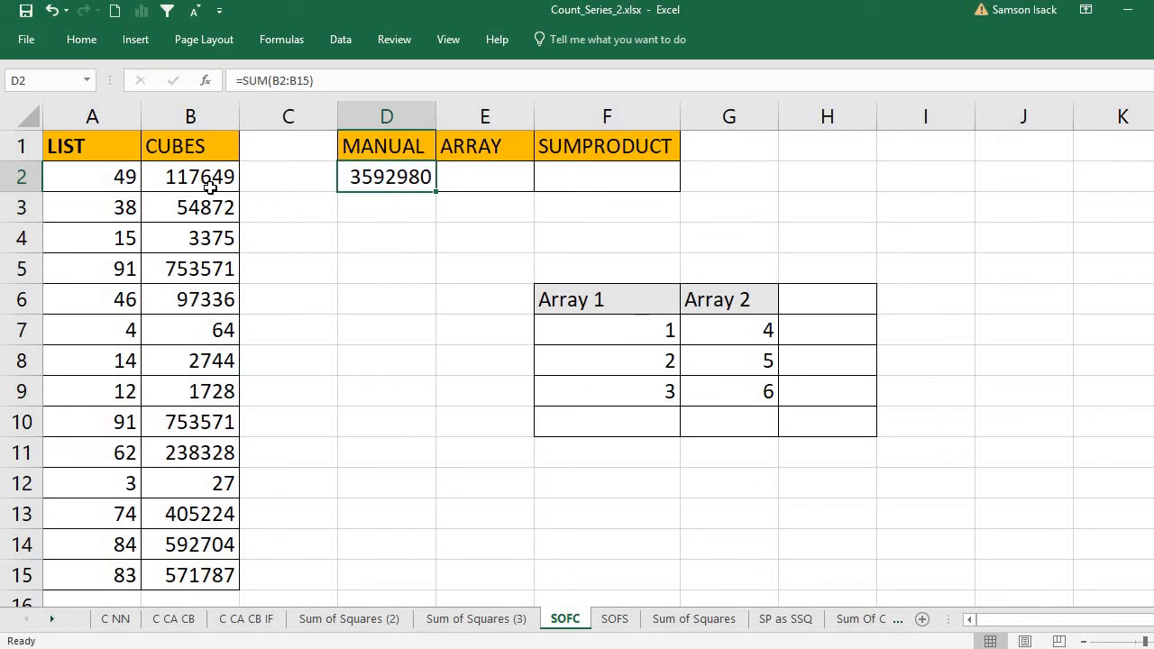
{"action": "left_click_drag", "start_coordinate": [210, 185], "coordinate": [193, 577]}
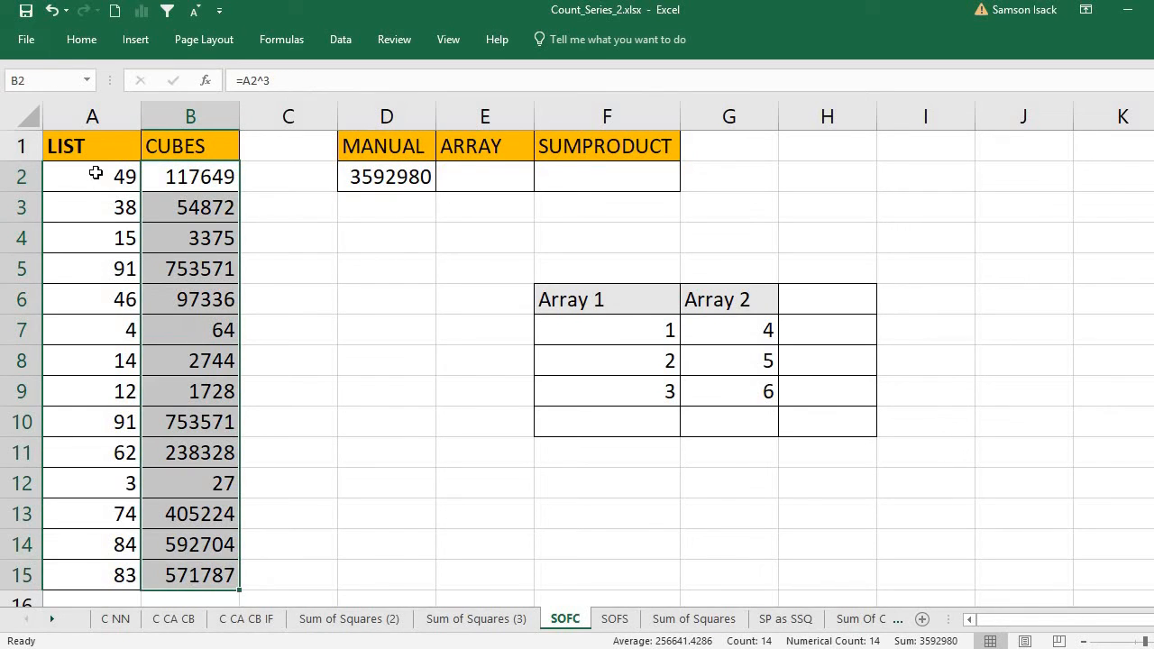
{"action": "left_click_drag", "start_coordinate": [95, 173], "coordinate": [90, 577]}
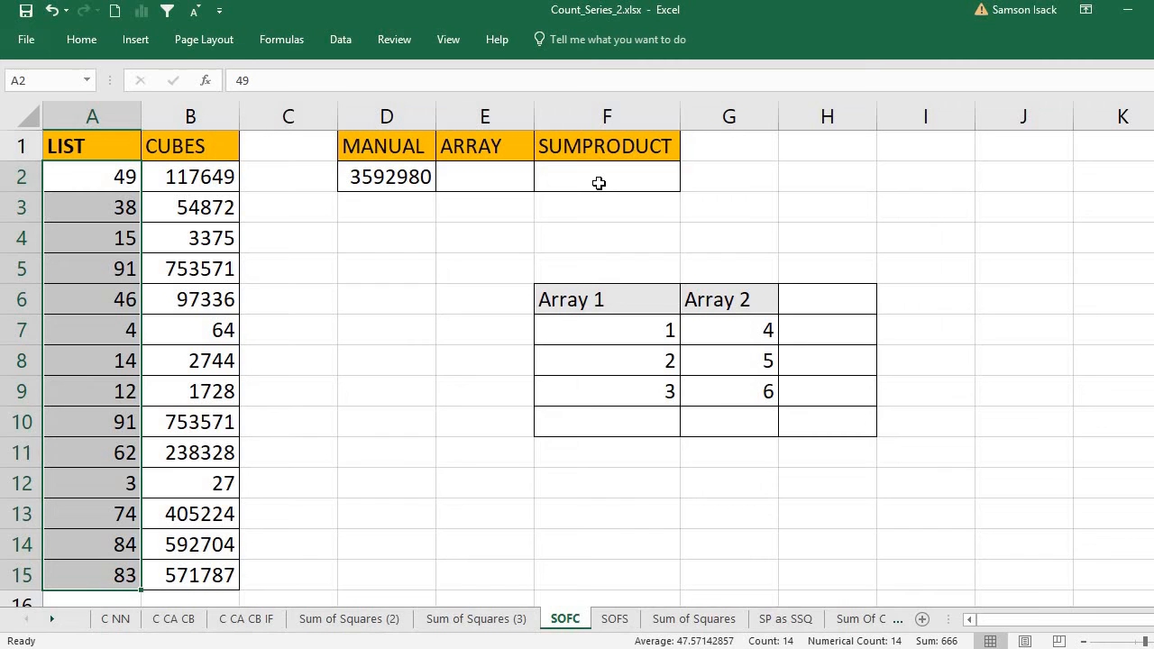
{"action": "left_click", "coordinate": [601, 186]}
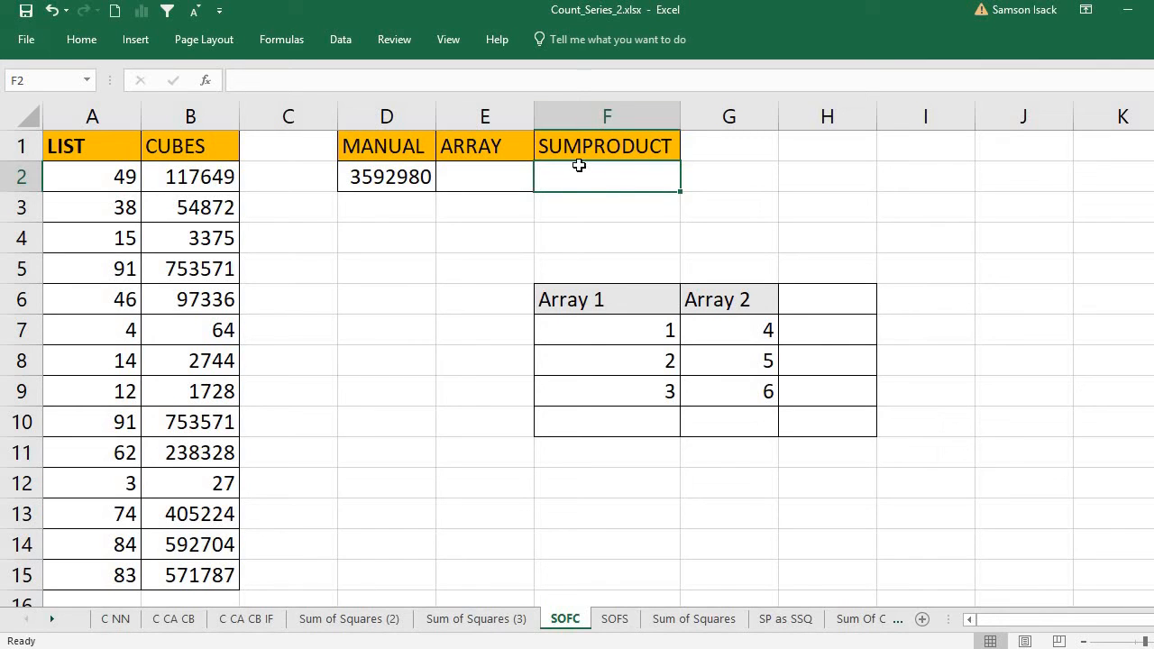
{"action": "left_click", "coordinate": [630, 332]}
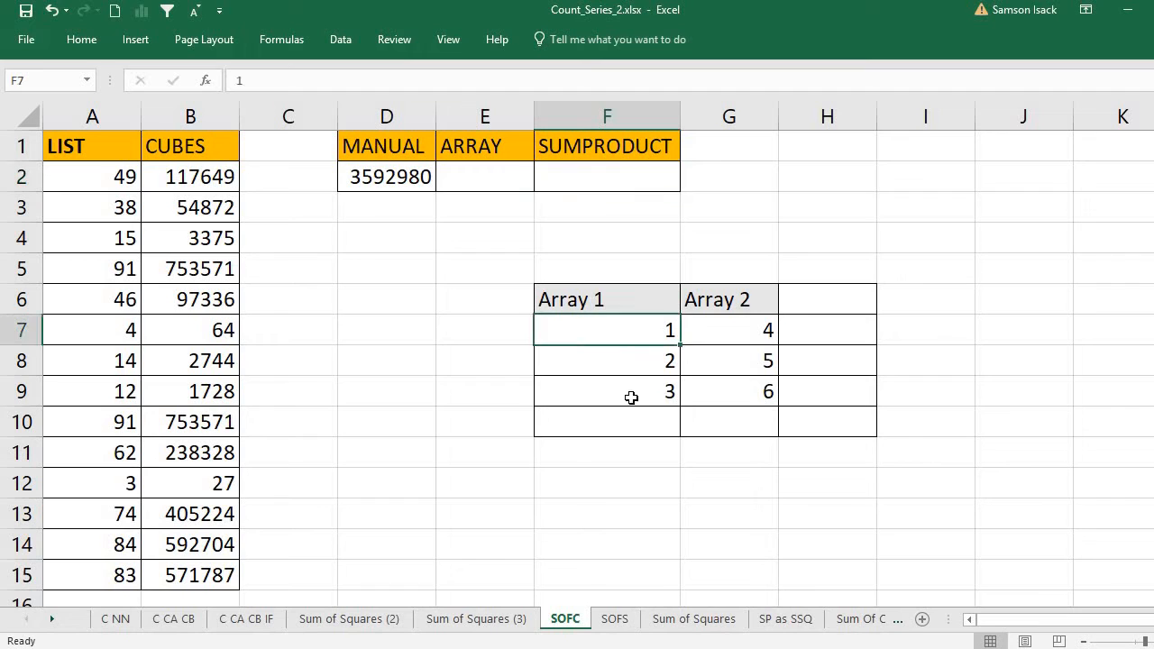
{"action": "left_click_drag", "start_coordinate": [630, 331], "coordinate": [631, 397]}
{"action": "left_click_drag", "start_coordinate": [752, 326], "coordinate": [745, 386]}
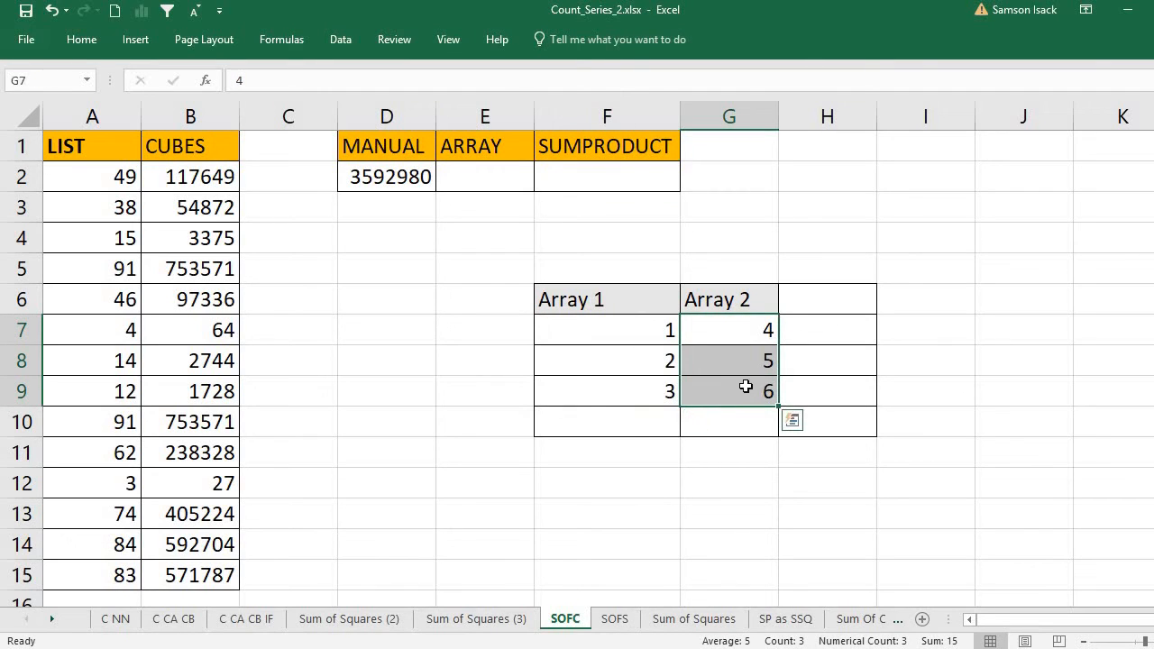
Multiply the first pair of Array 1 and Array 2 values in H7 with the formula =F7*G7
{"action": "left_click", "coordinate": [850, 330]}
{"action": "type", "text": "="}
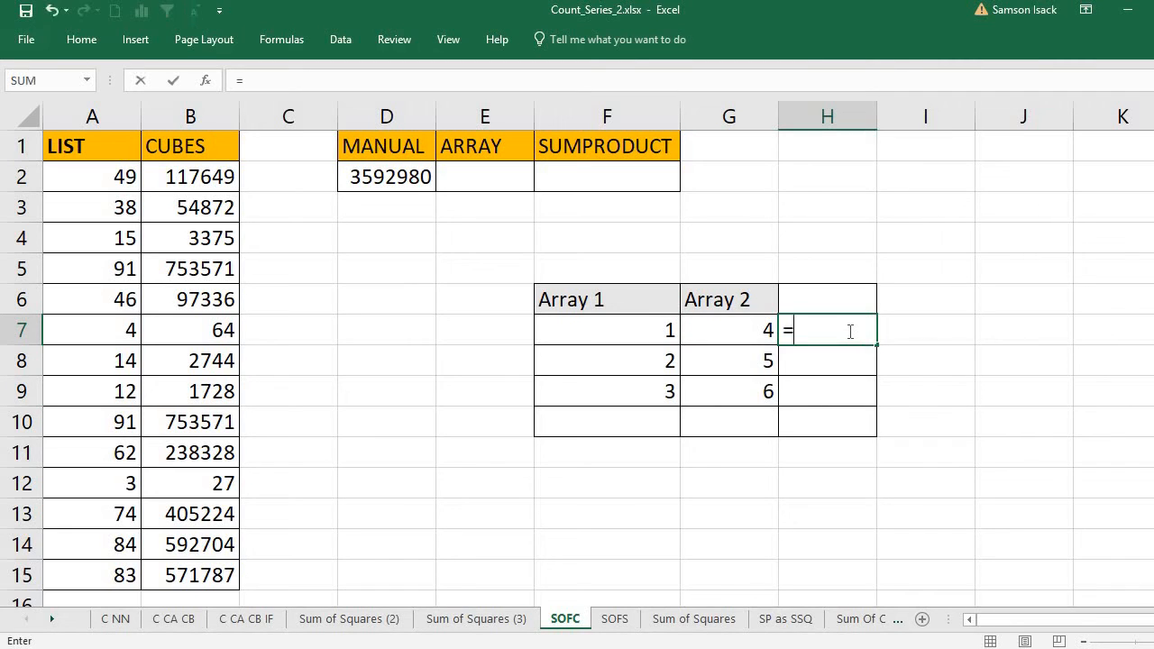
{"action": "left_click", "coordinate": [667, 335]}
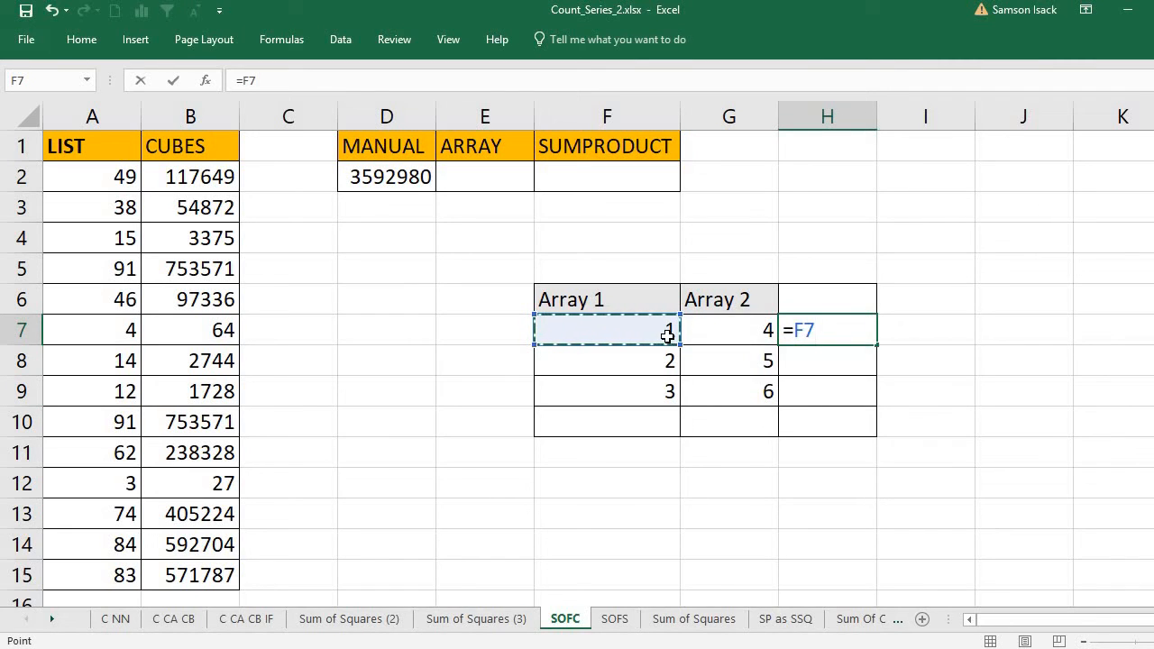
{"action": "type", "text": "*"}
{"action": "left_click", "coordinate": [740, 334]}
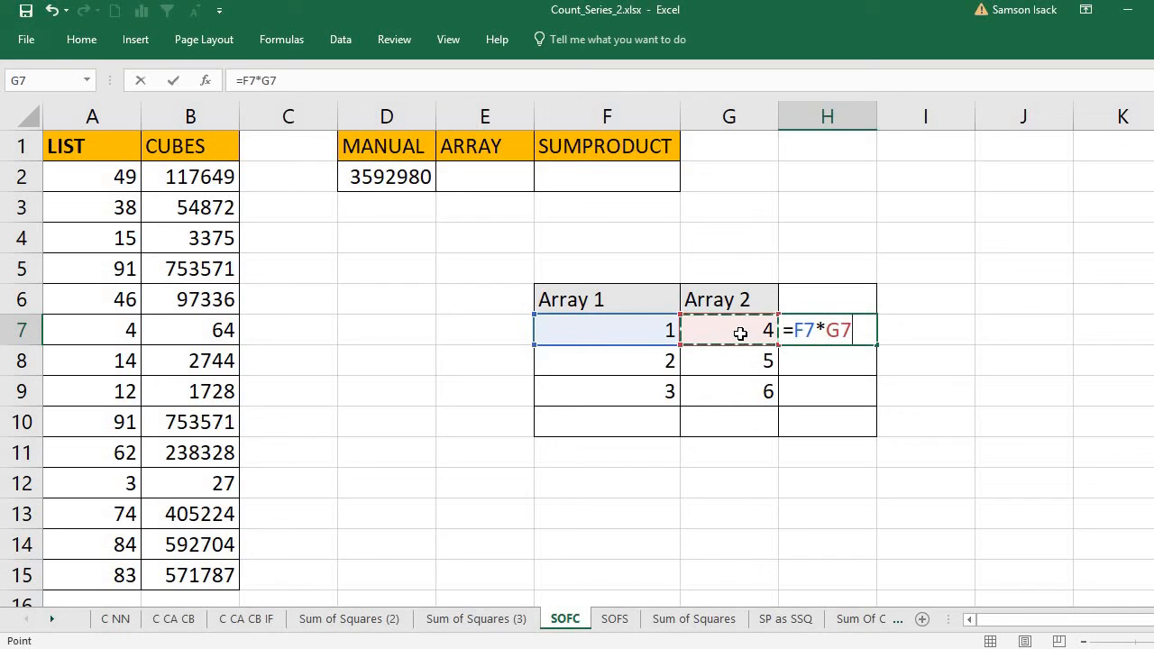
{"action": "key", "text": "Return"}
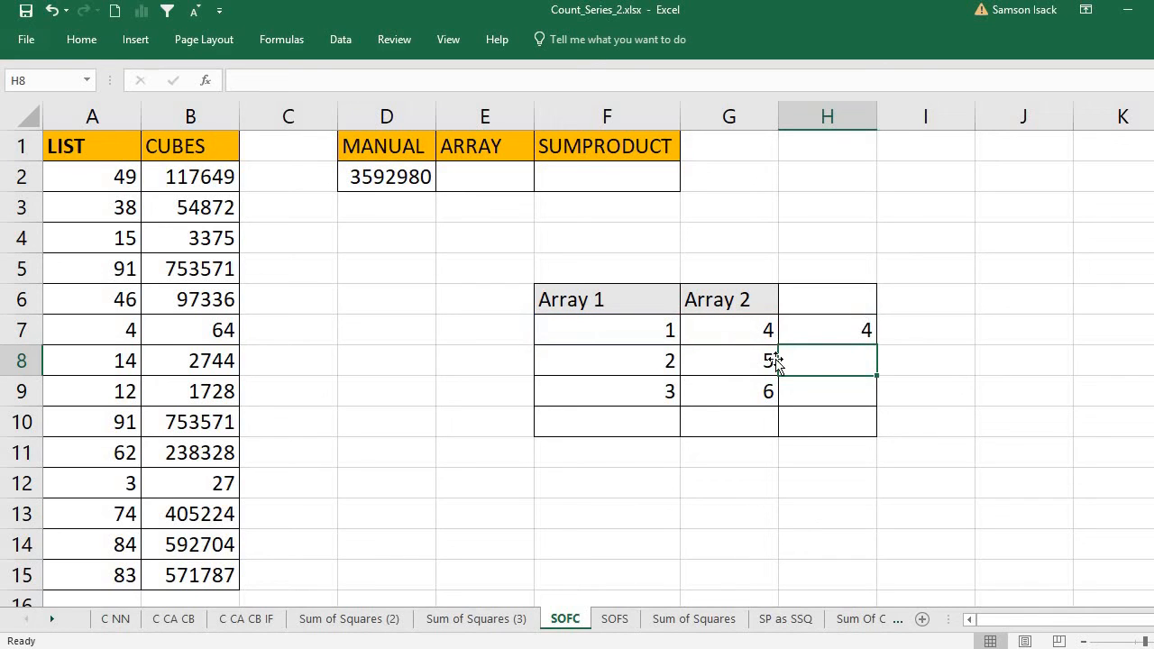
Multiply the second pair of Array 1 and Array 2 values in H8 with the formula =F8*G8
{"action": "type", "text": "="}
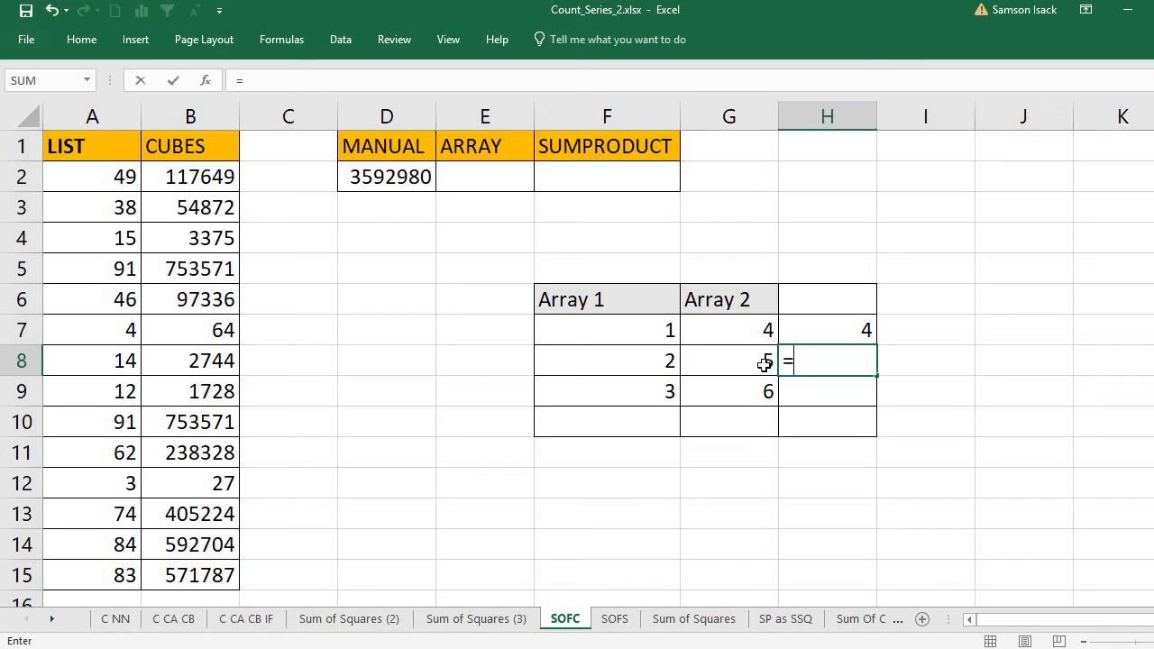
{"action": "left_click", "coordinate": [631, 362]}
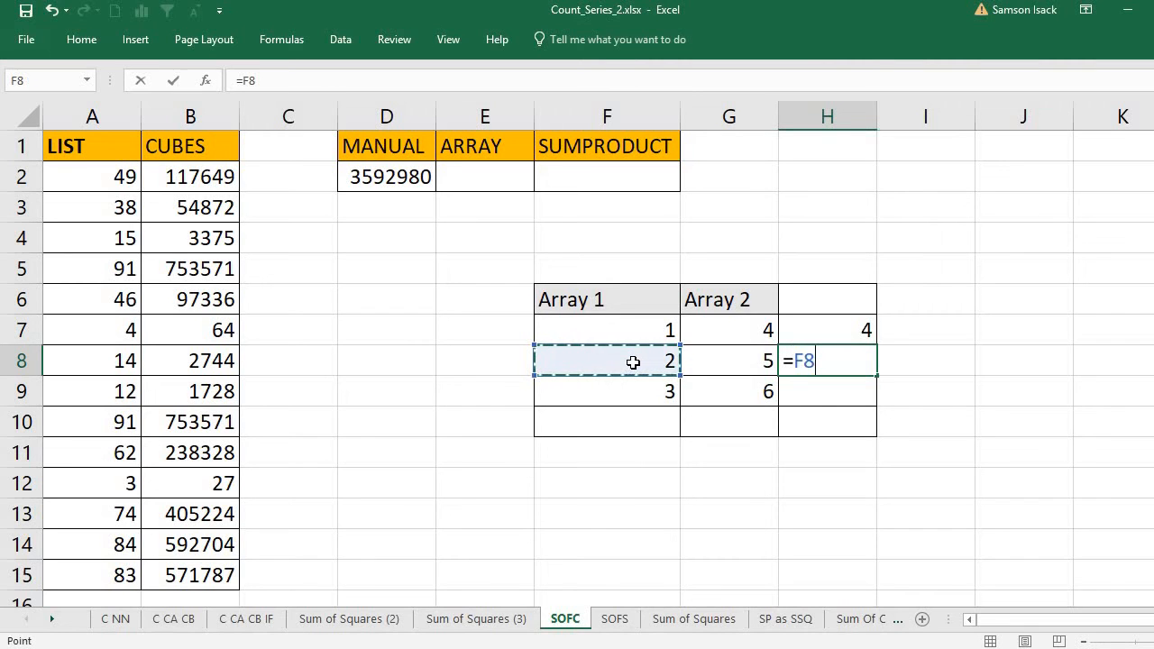
{"action": "type", "text": "*"}
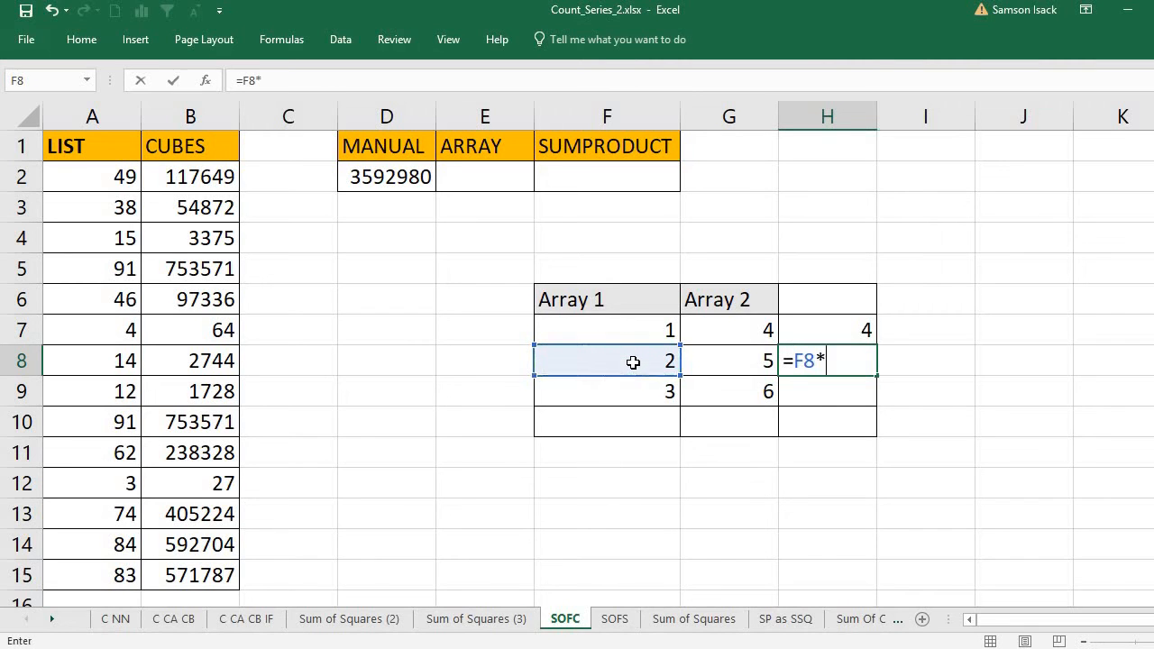
{"action": "left_click", "coordinate": [736, 353]}
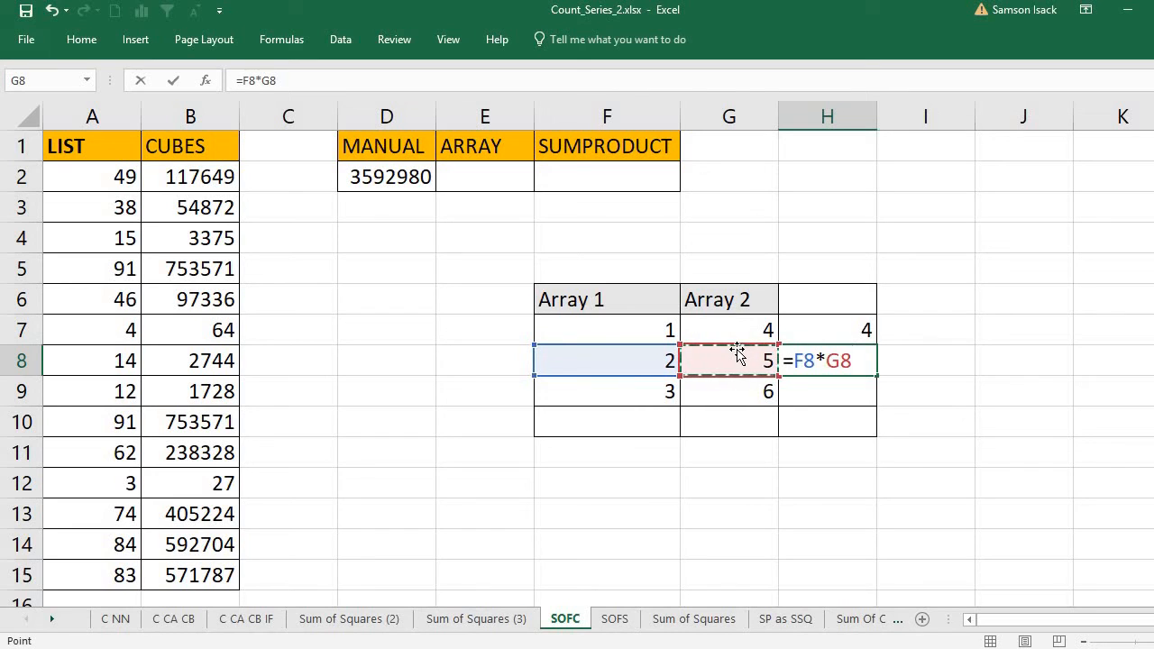
{"action": "key", "text": "Return"}
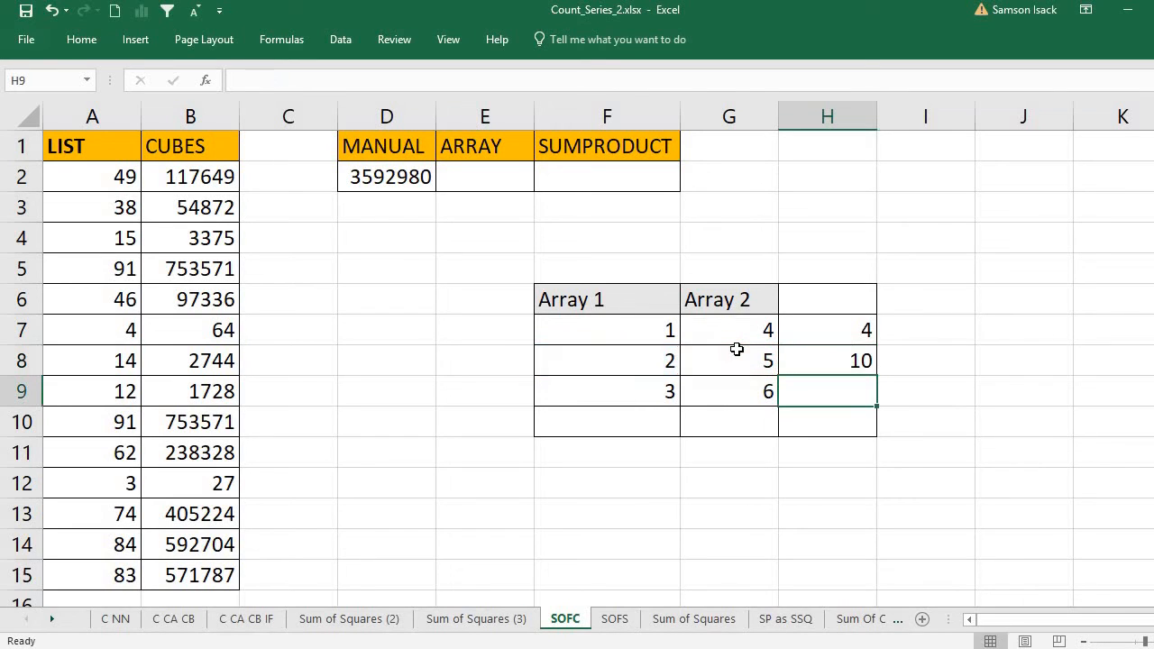
Multiply the third pair of Array 1 and Array 2 values in H9 with the formula =F9*G9
{"action": "type", "text": "="}
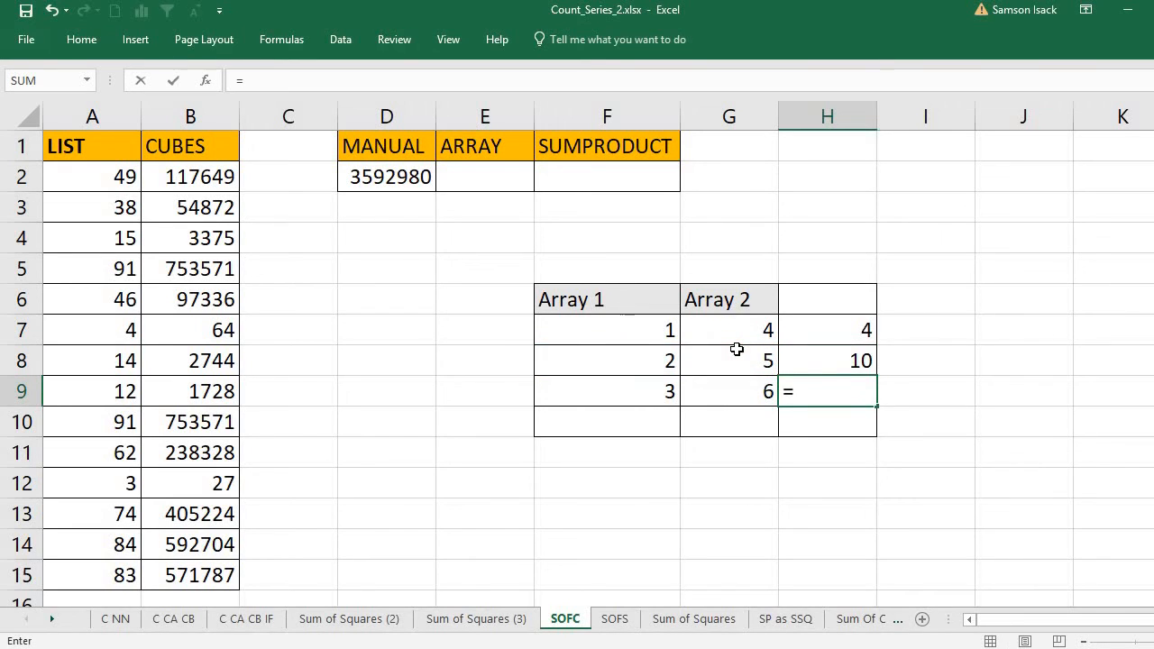
{"action": "left_click", "coordinate": [667, 392]}
{"action": "type", "text": "*"}
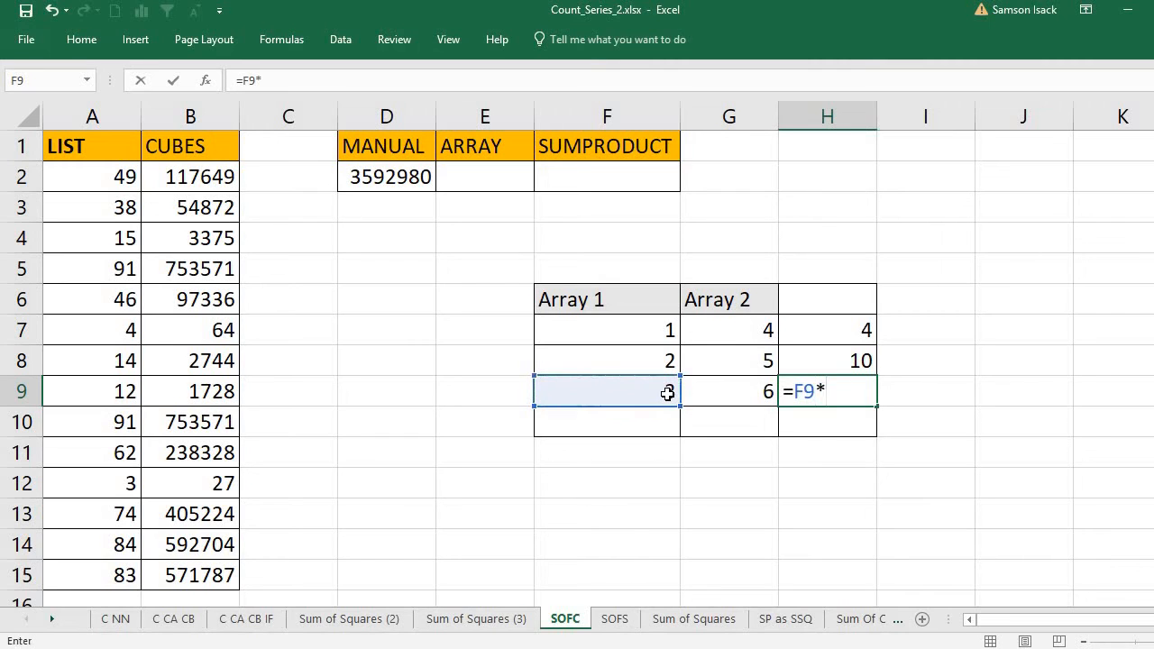
{"action": "left_click", "coordinate": [713, 394]}
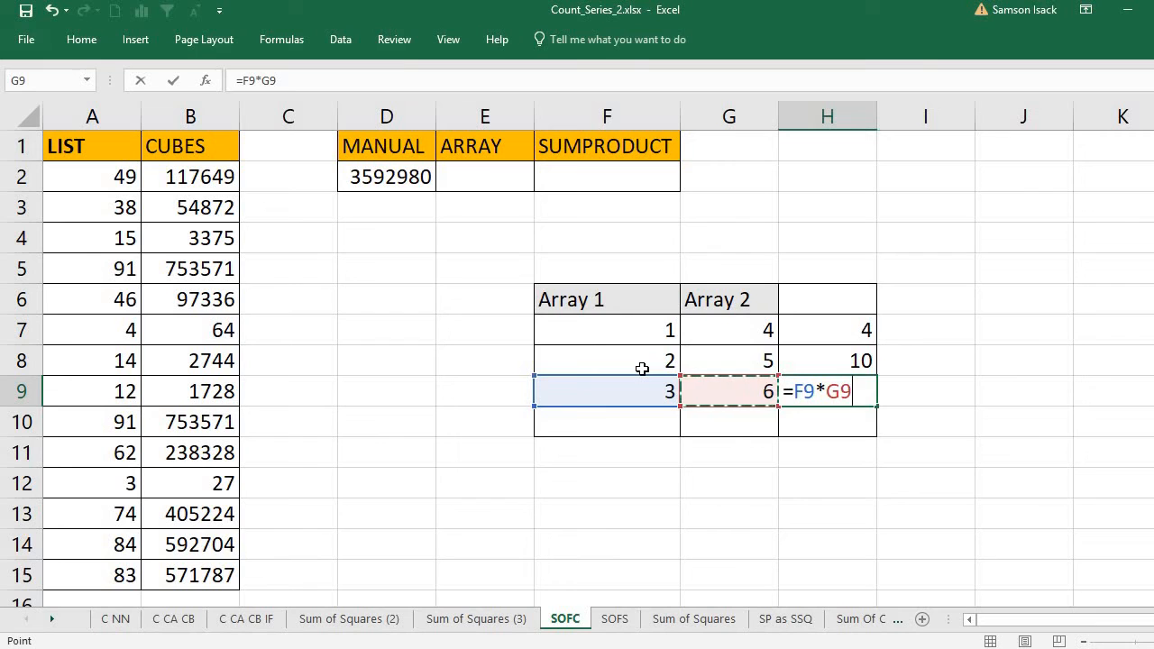
{"action": "key", "text": "Return"}
Total the three products in H10 with the formula =SUM(H7:H9)
{"action": "type", "text": "="}
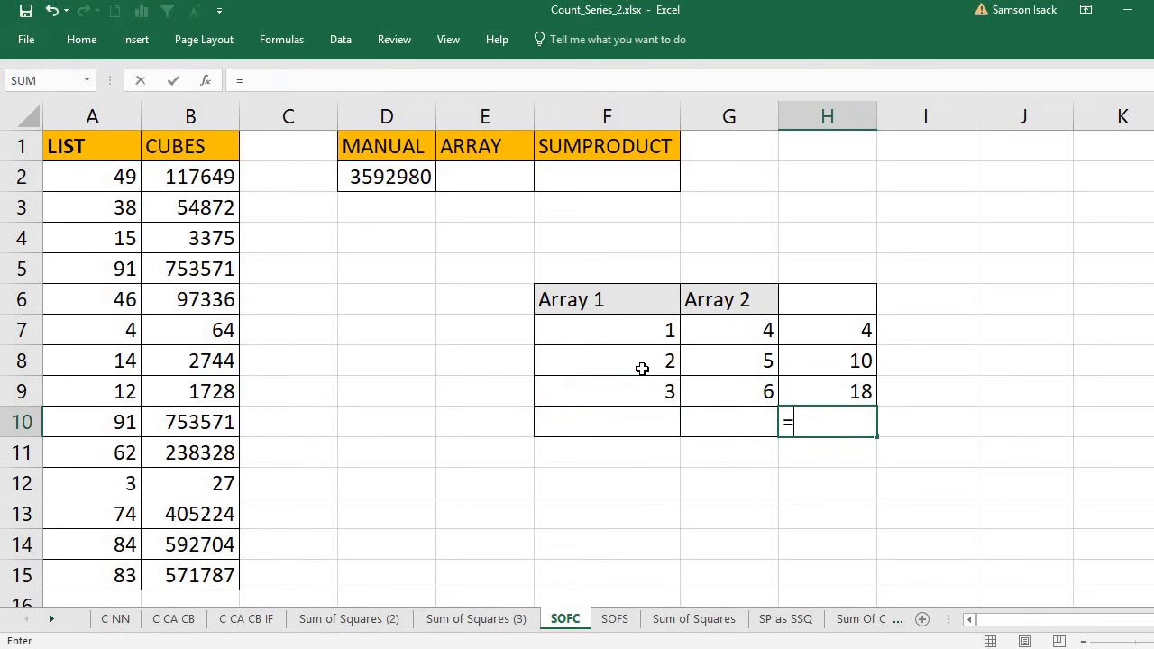
{"action": "type", "text": "s"}
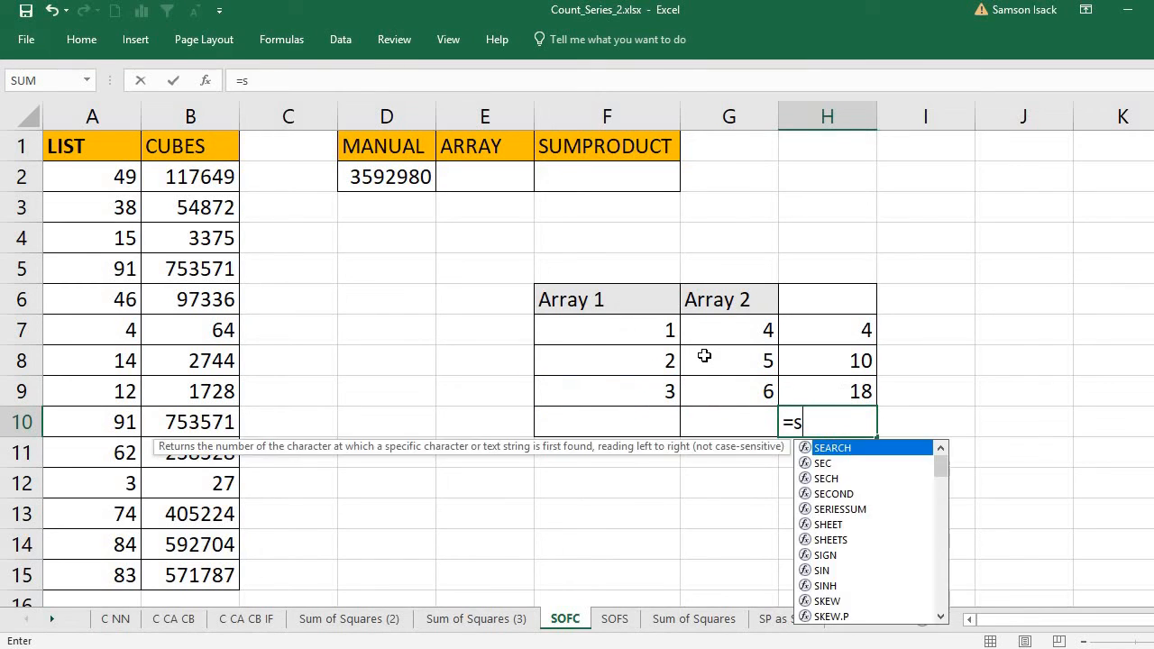
{"action": "type", "text": "um"}
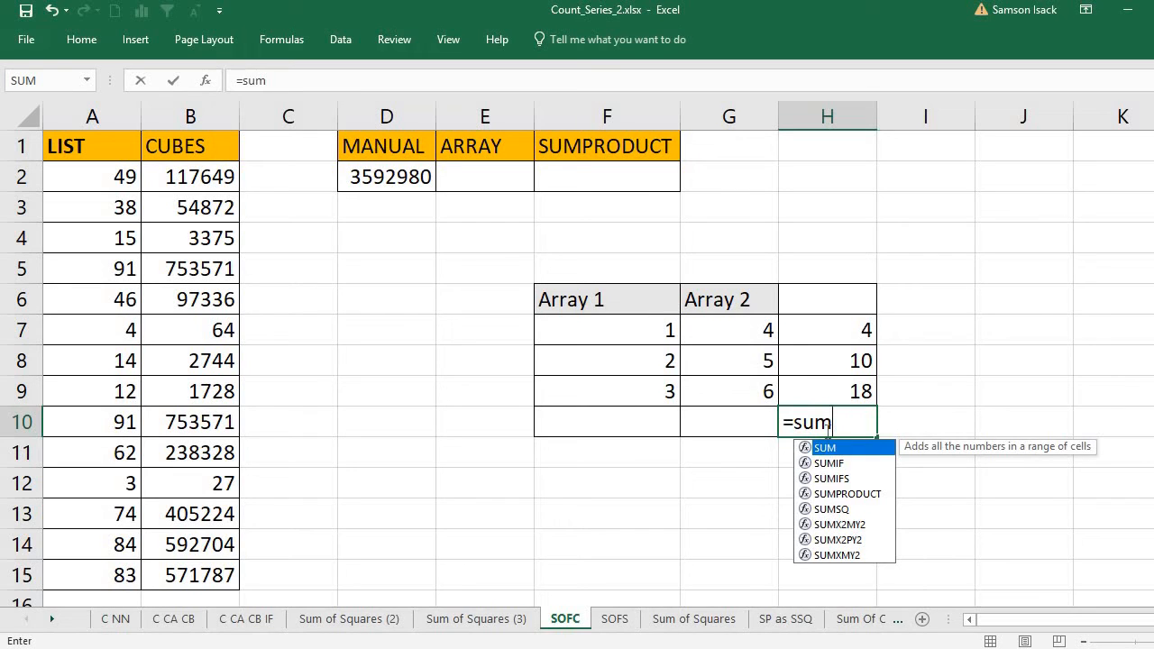
{"action": "double_click", "coordinate": [825, 448]}
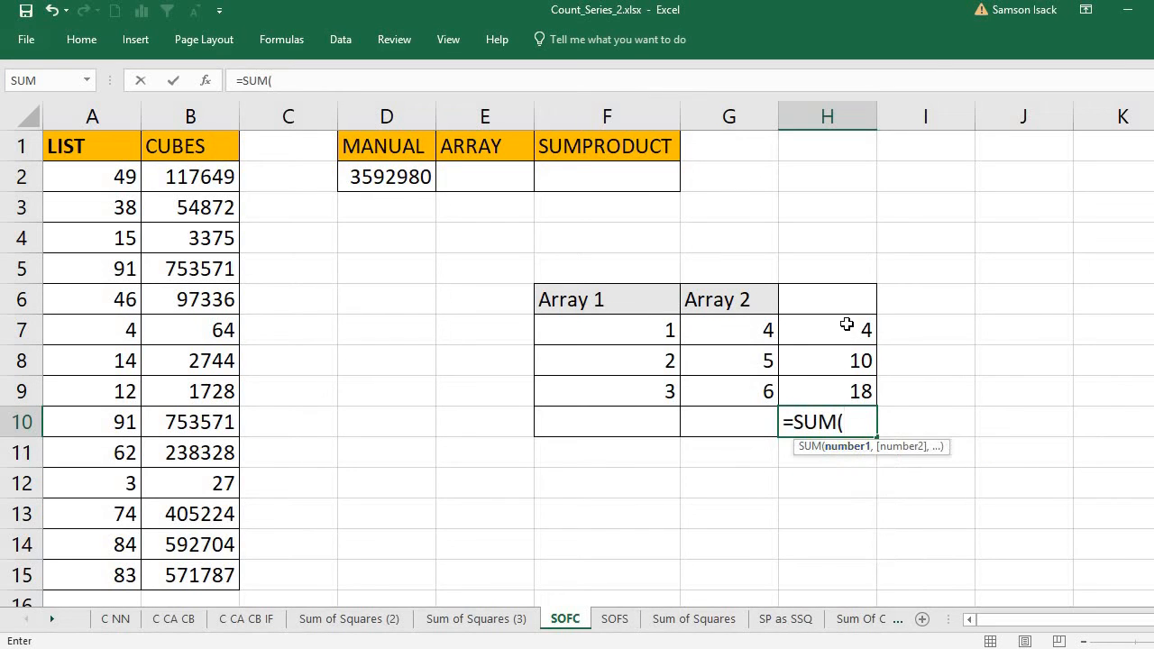
{"action": "left_click_drag", "start_coordinate": [845, 326], "coordinate": [844, 394]}
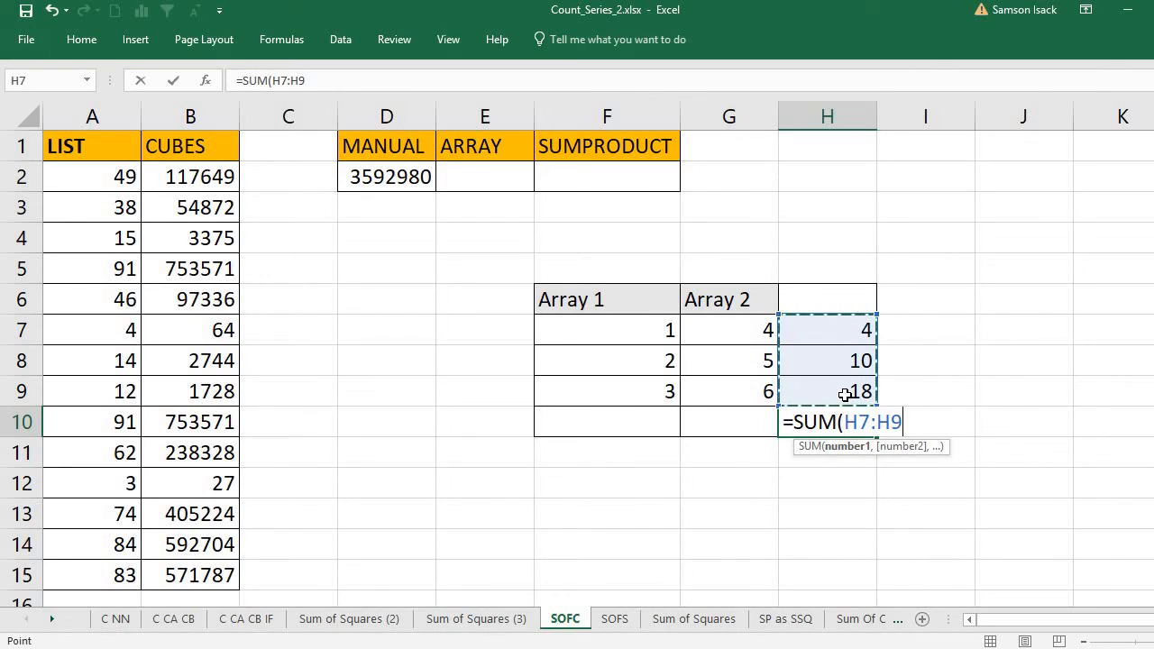
{"action": "type", "text": ")"}
{"action": "key", "text": "Return"}
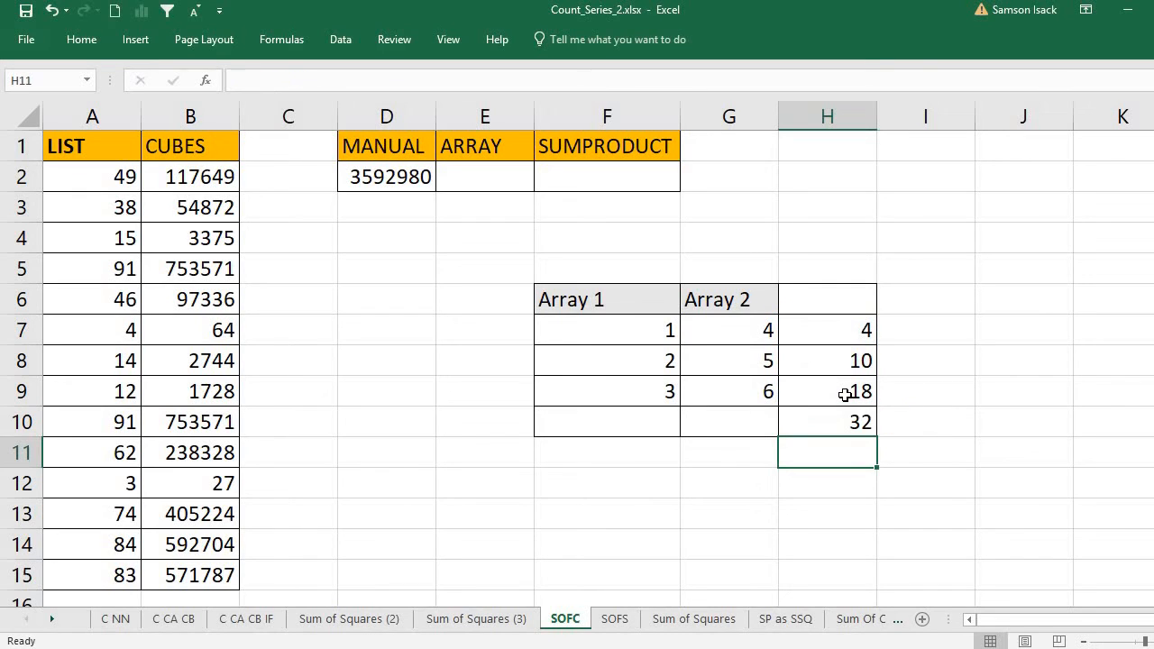
{"action": "left_click", "coordinate": [852, 424]}
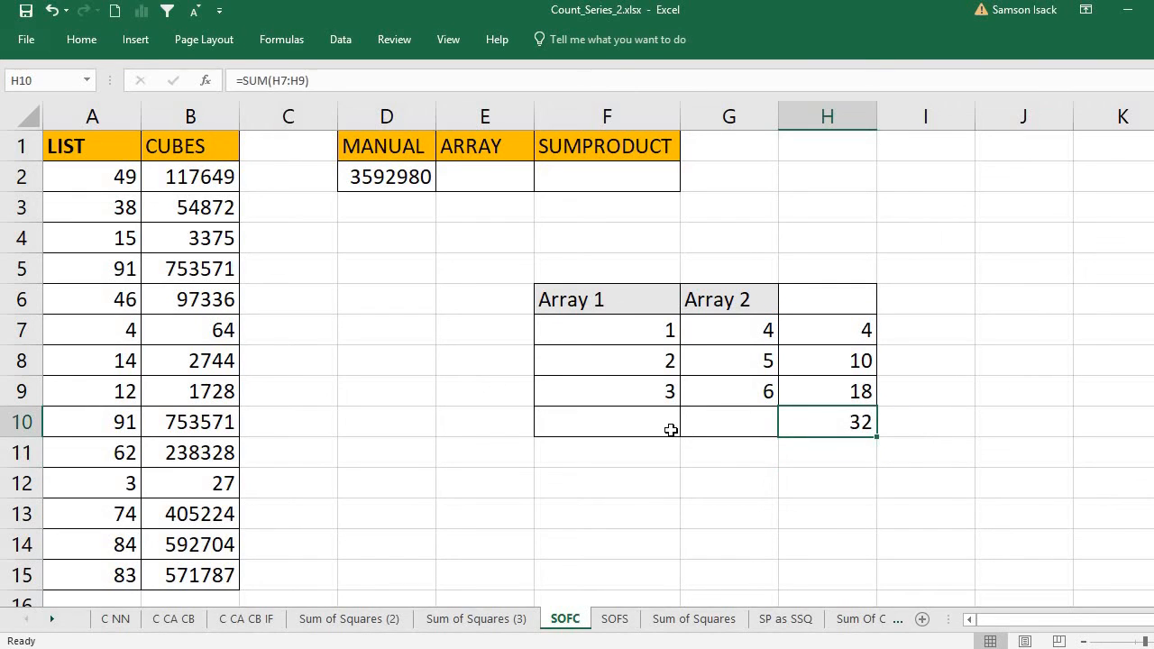
Enter the formula =SUMPRODUCT(F7:F9,G7:G9) in F10, below the Array 1 values
{"action": "left_click", "coordinate": [669, 429]}
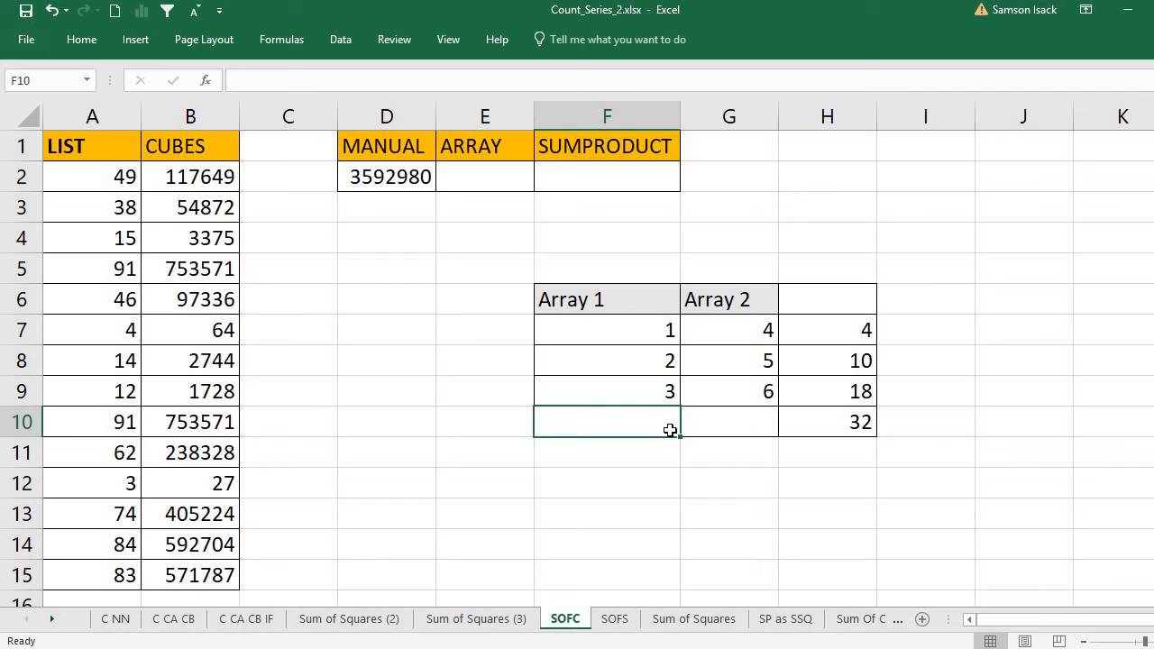
{"action": "type", "text": "="}
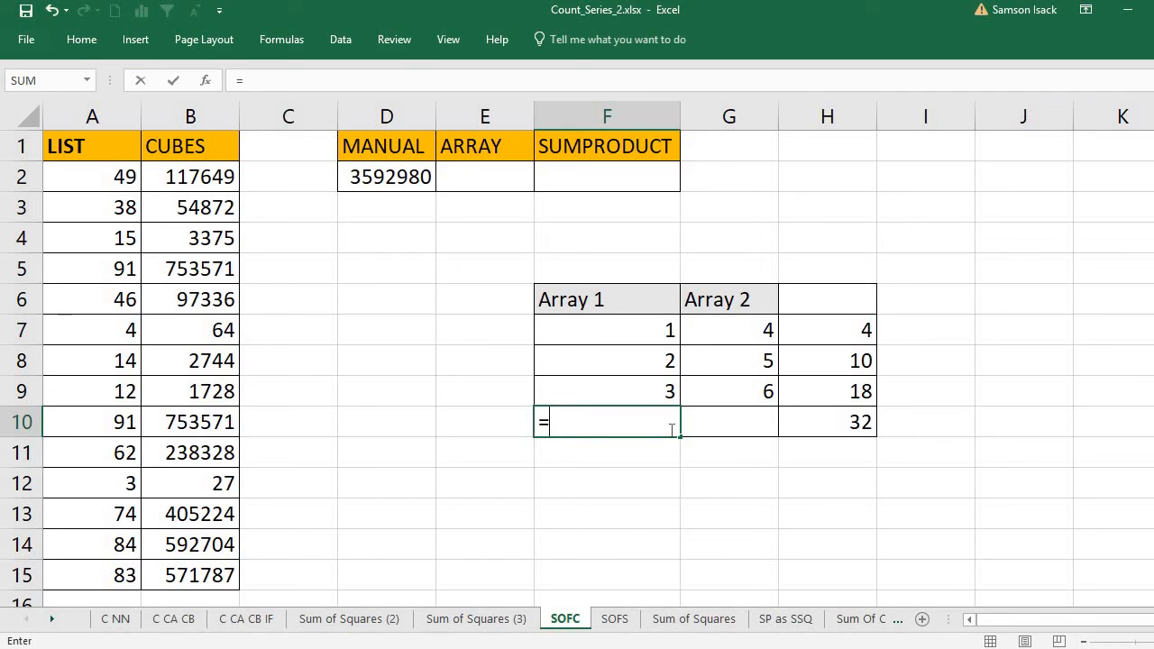
{"action": "type", "text": "SUM"}
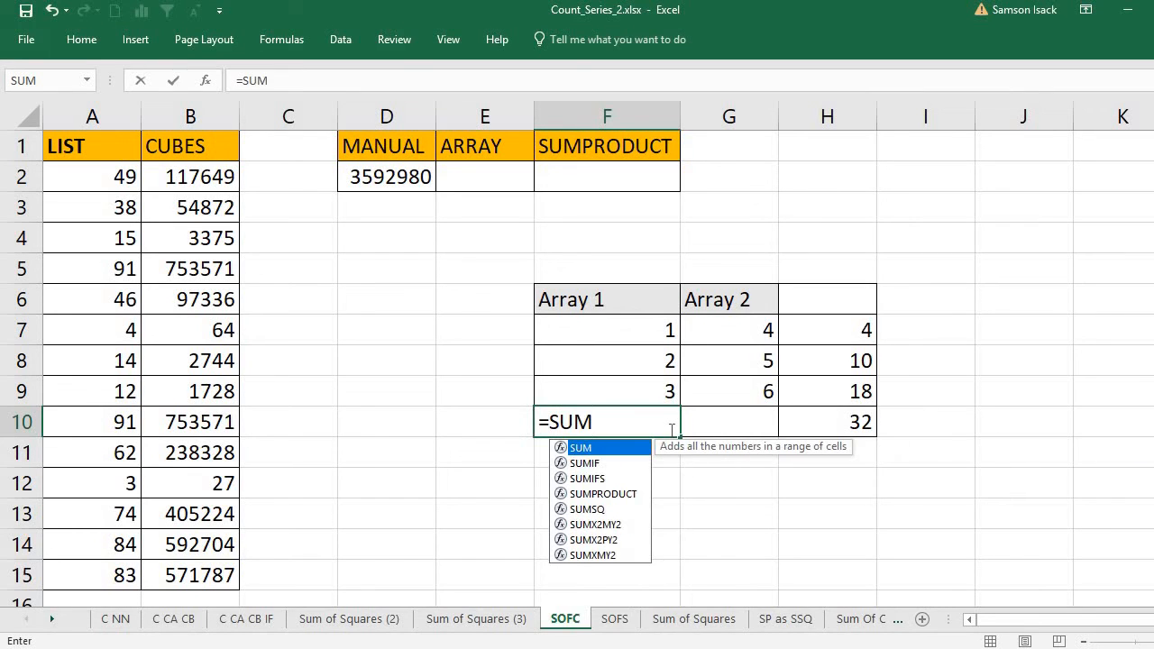
{"action": "double_click", "coordinate": [633, 493]}
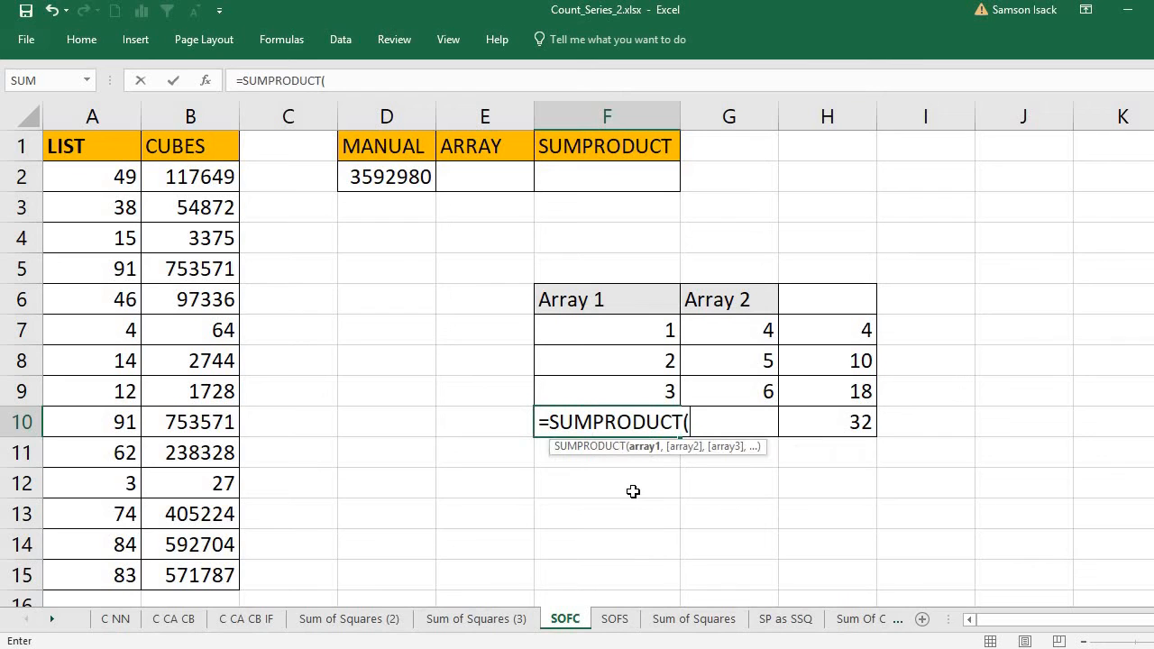
{"action": "left_click_drag", "start_coordinate": [602, 334], "coordinate": [609, 395]}
{"action": "type", "text": ","}
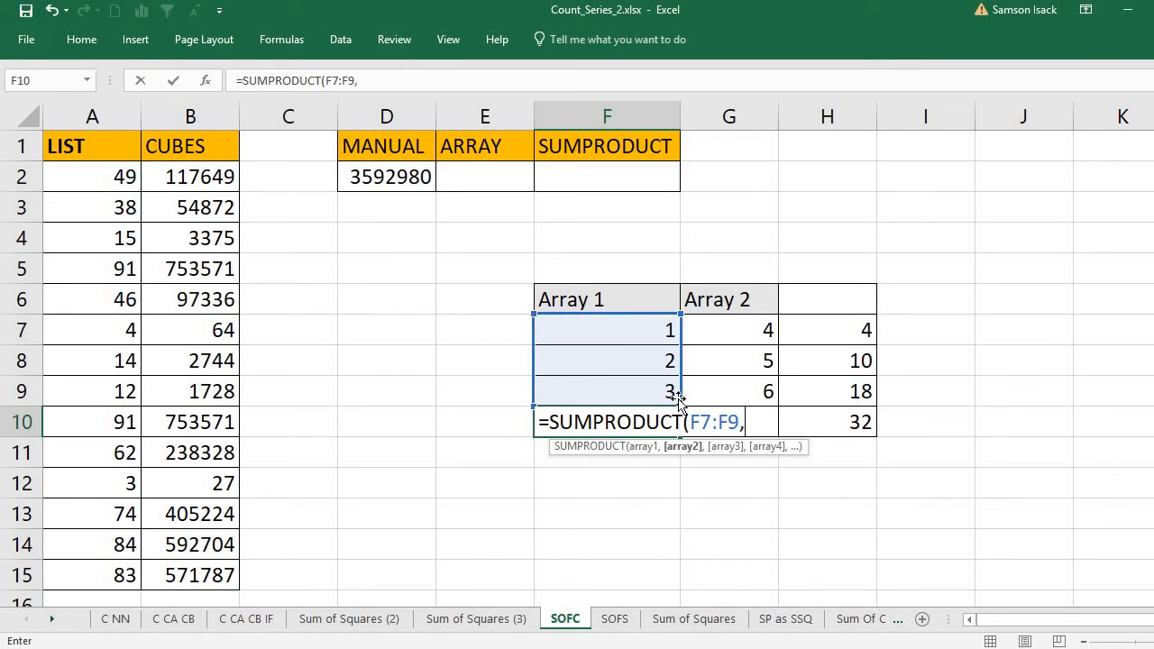
{"action": "left_click_drag", "start_coordinate": [709, 331], "coordinate": [709, 402]}
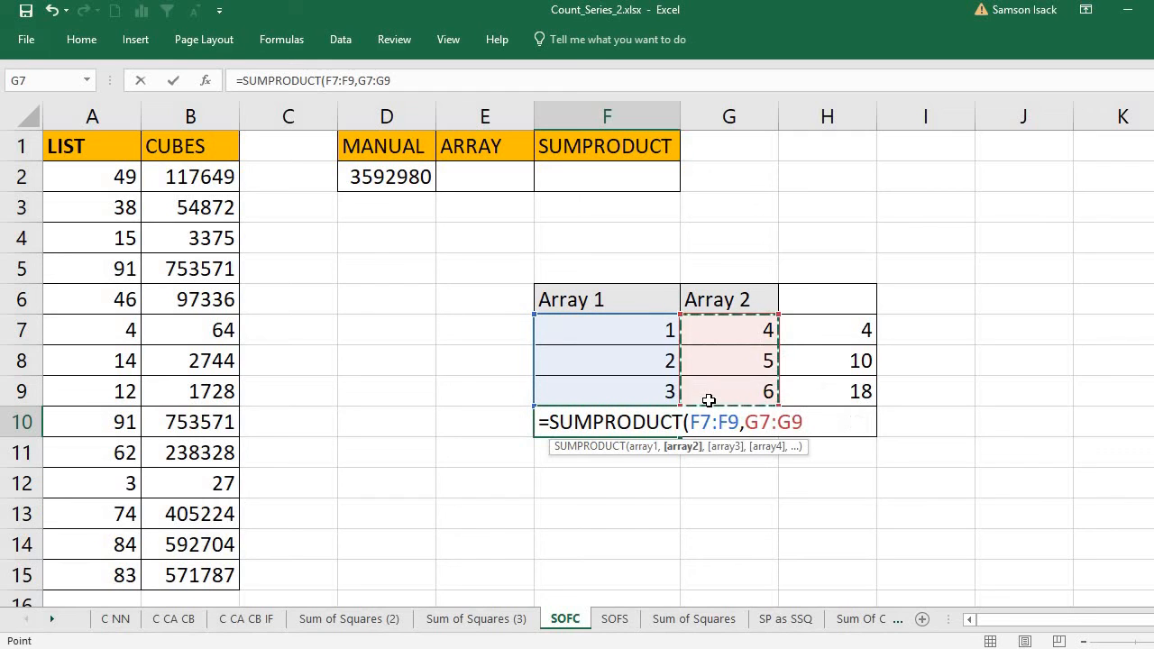
{"action": "type", "text": ")"}
{"action": "key", "text": "Return"}
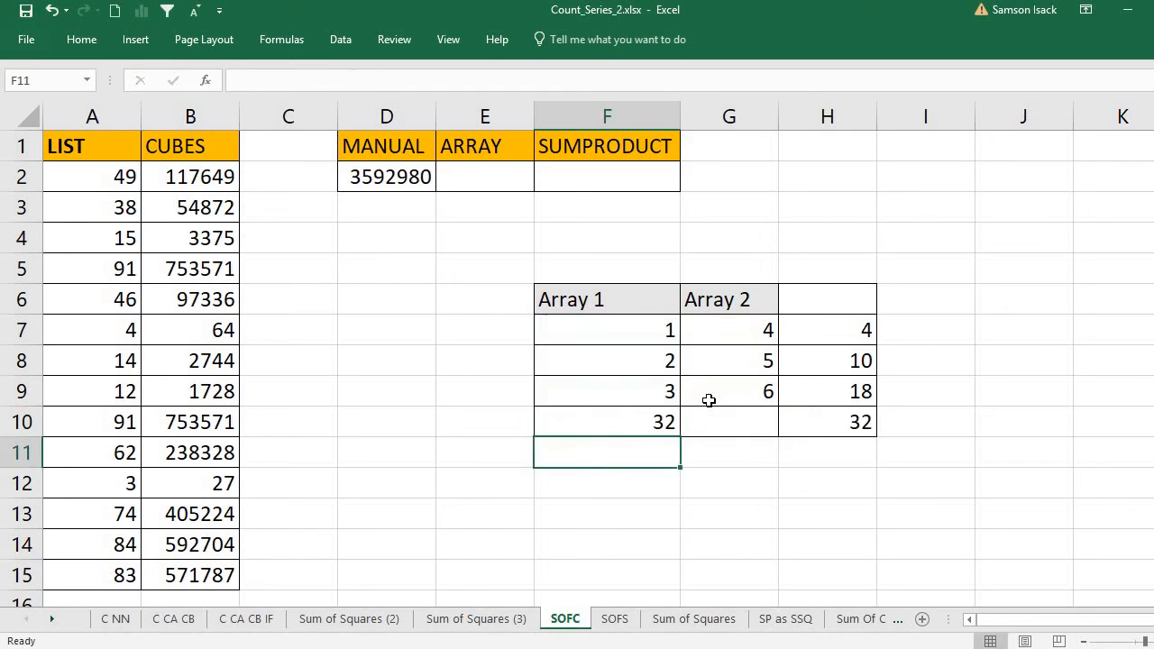
Examine the SUMPRODUCT formula in F10 and the array ranges it references, leaving the formula as it is
{"action": "left_click", "coordinate": [657, 419]}
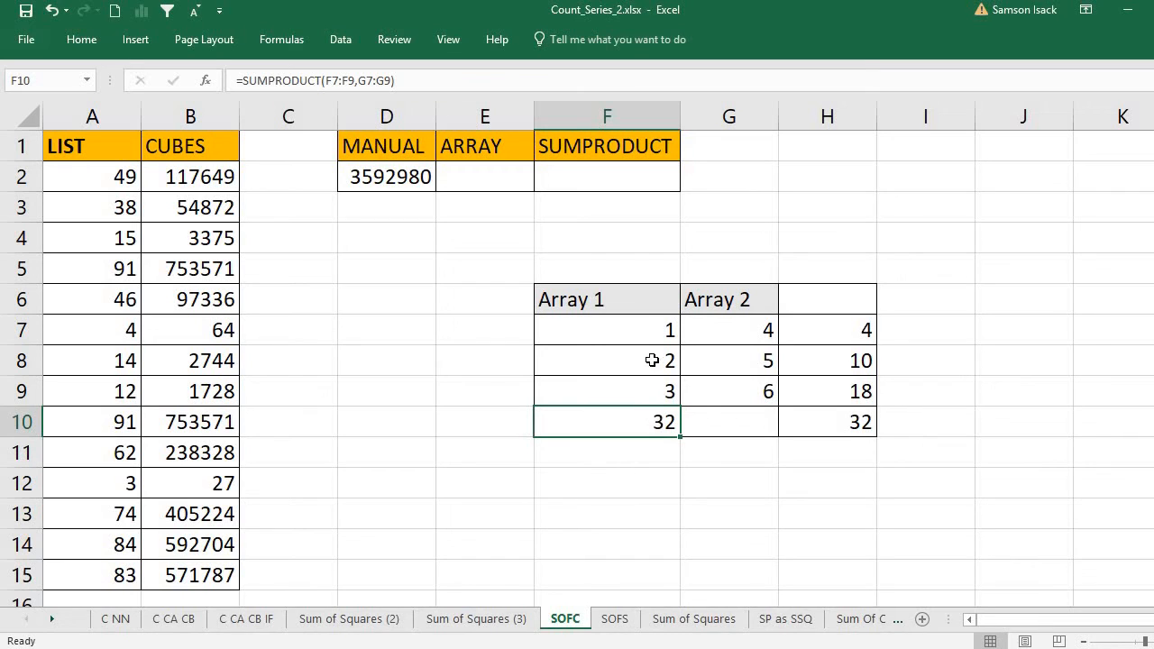
{"action": "double_click", "coordinate": [626, 423]}
{"action": "left_click", "coordinate": [719, 421]}
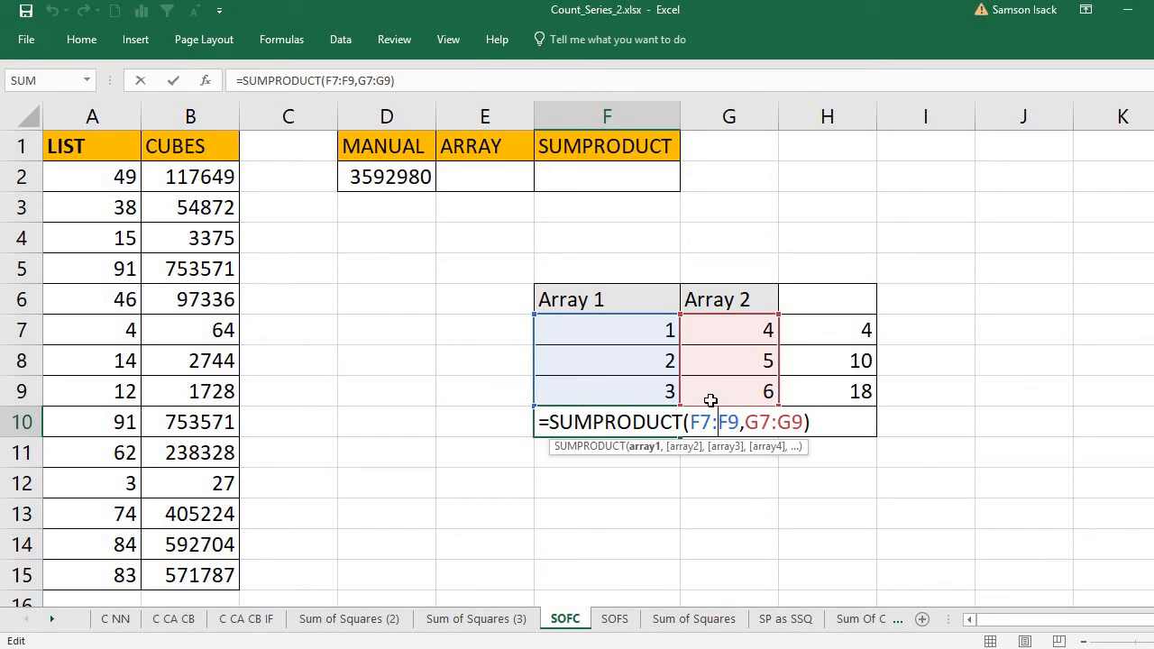
{"action": "key", "text": "Return"}
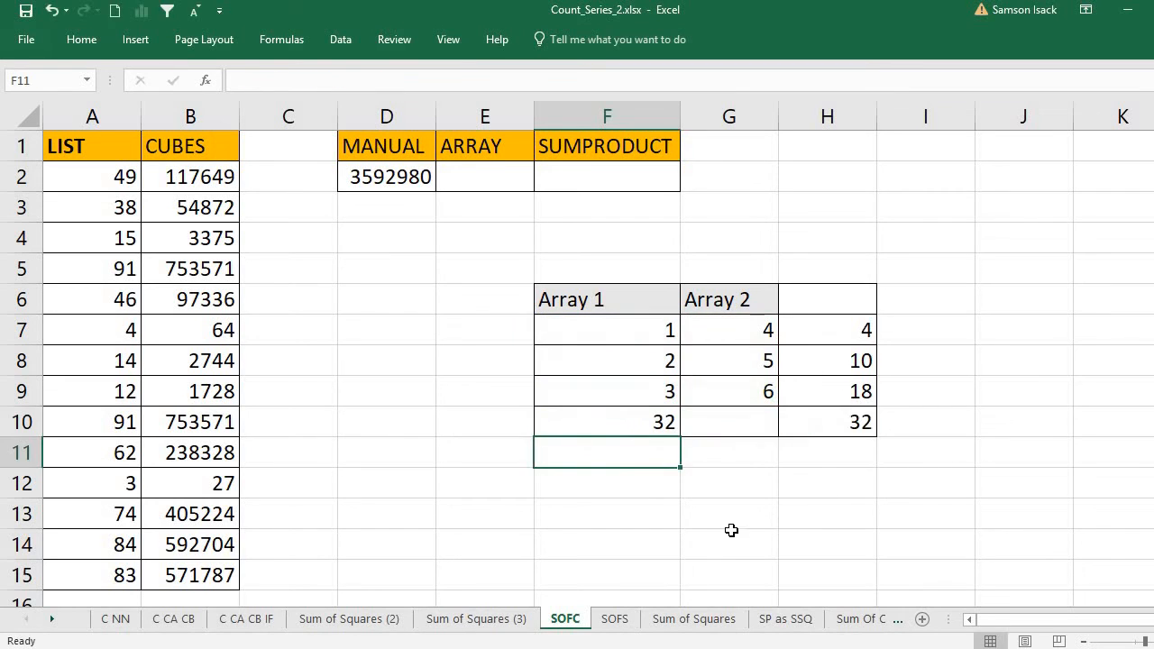
{"action": "left_click", "coordinate": [620, 429]}
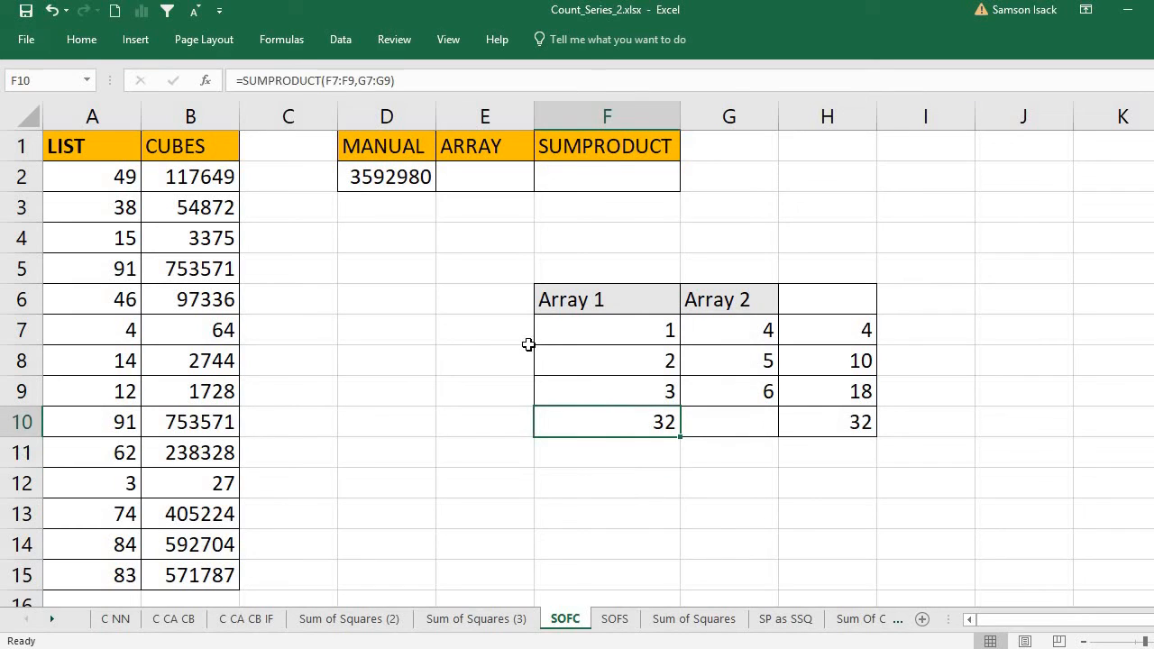
Enter the formula =SUMPRODUCT(A2:A15,A2:A15,A2:A15) in F2 under SUMPRODUCT to sum the cubes of the LIST values
{"action": "left_click", "coordinate": [614, 172]}
{"action": "double_click", "coordinate": [616, 171]}
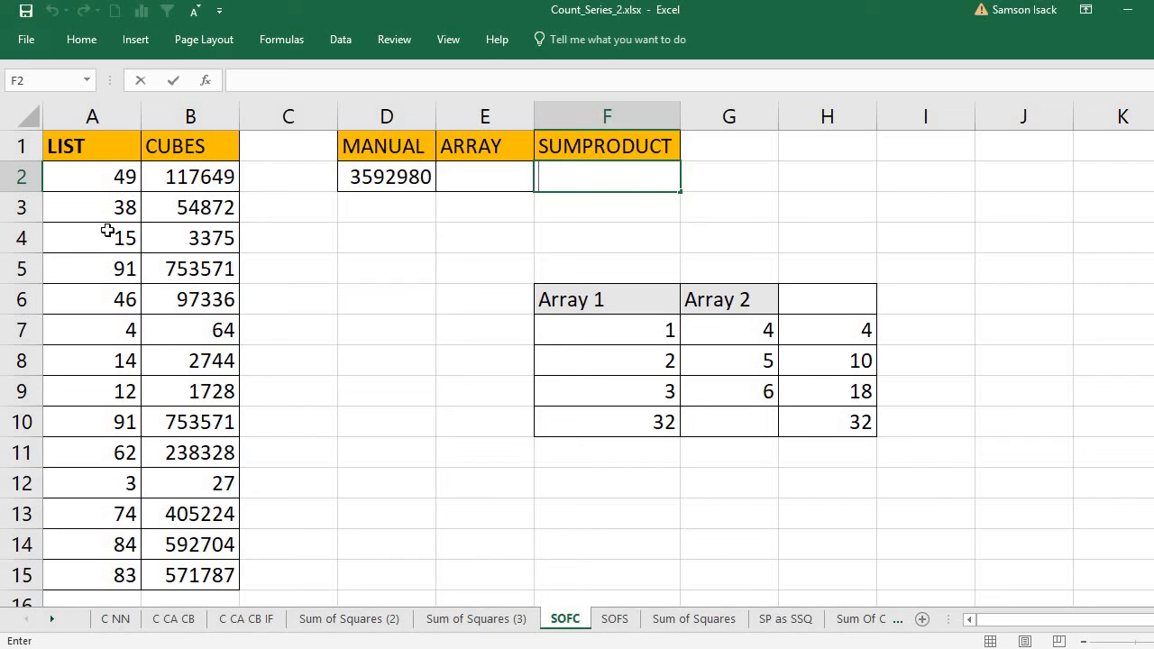
{"action": "type", "text": "="}
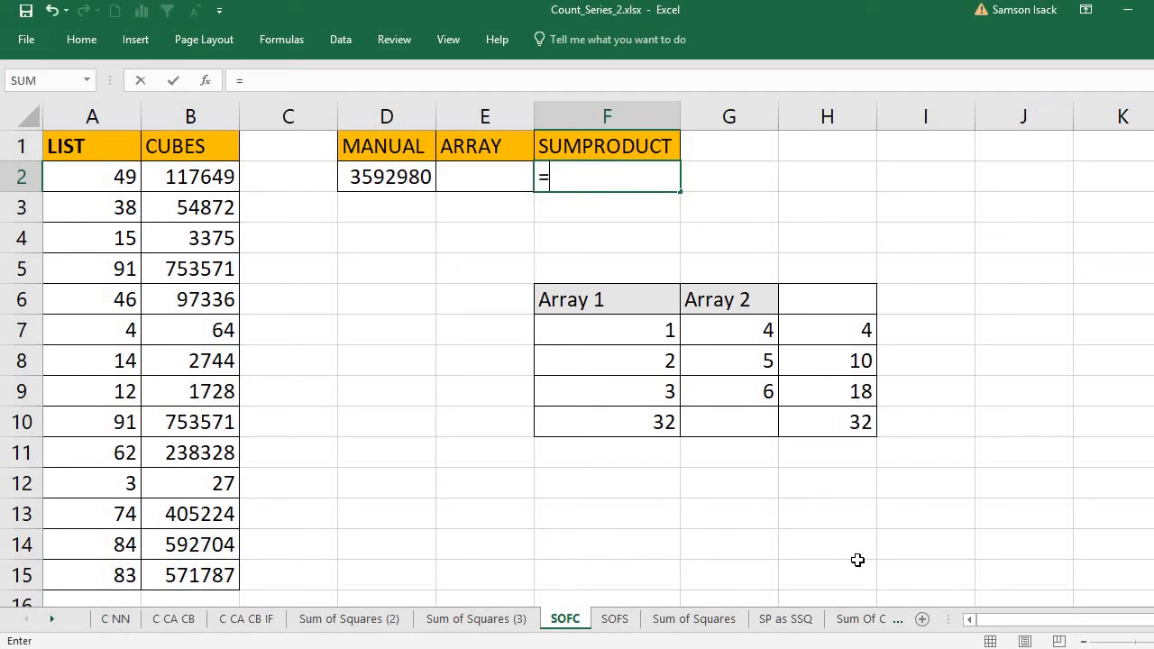
{"action": "type", "text": "SUMP"}
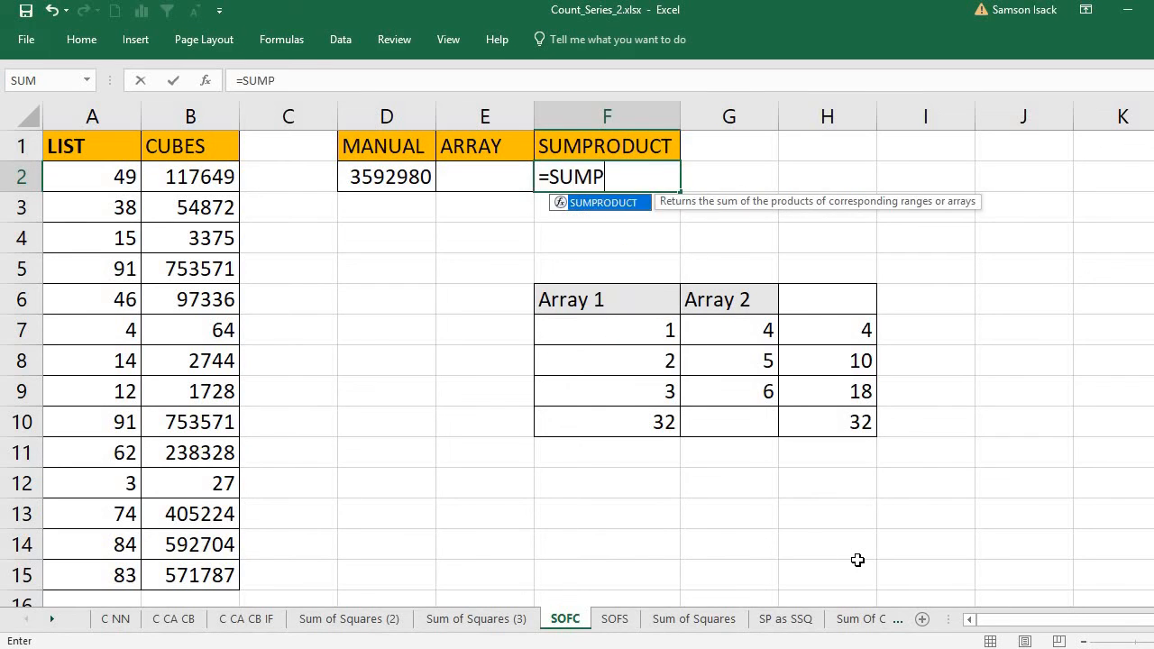
{"action": "type", "text": "RODUCT("}
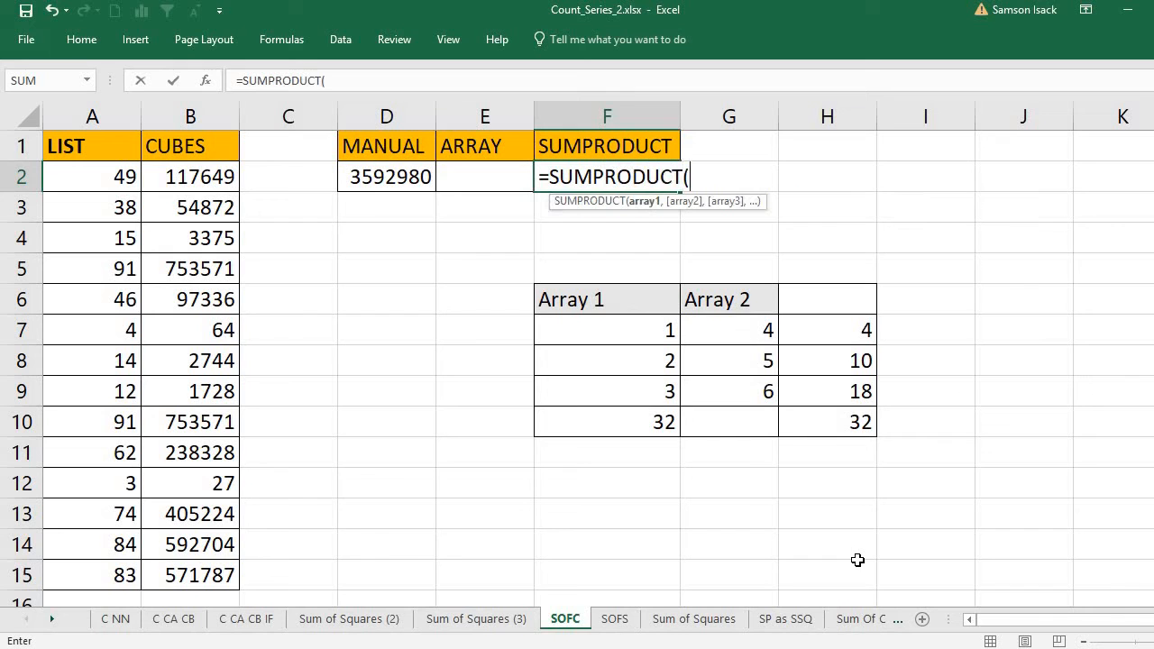
{"action": "left_click", "coordinate": [92, 175]}
{"action": "left_click_drag", "start_coordinate": [92, 269], "coordinate": [98, 557]}
{"action": "type", "text": ","}
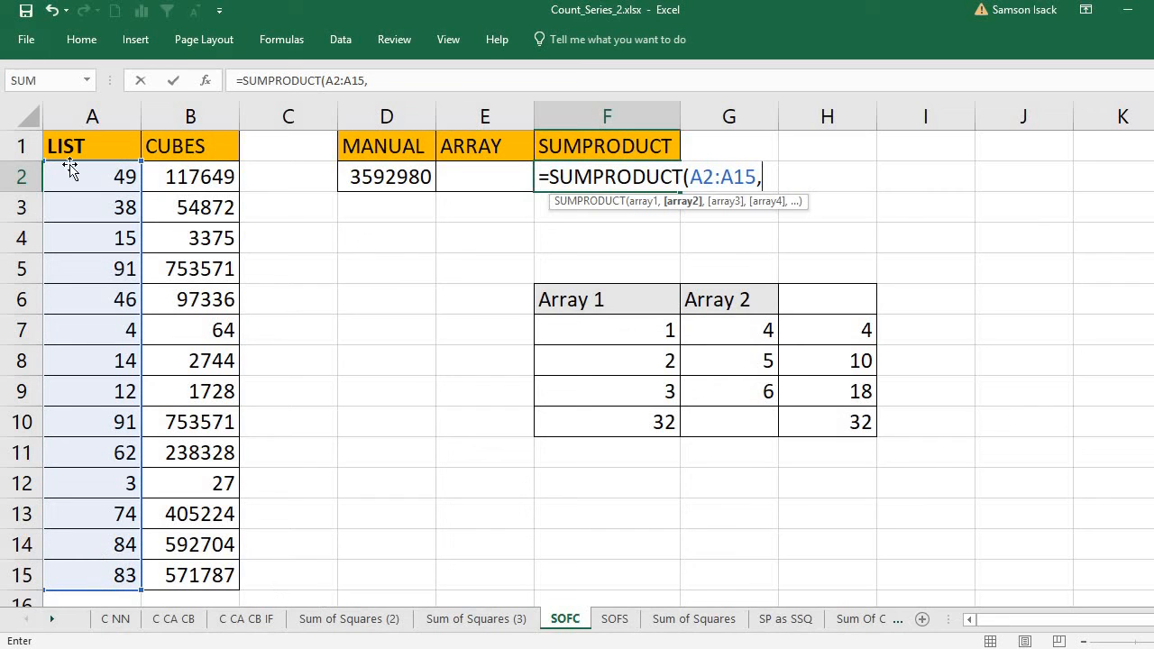
{"action": "left_click_drag", "start_coordinate": [72, 176], "coordinate": [85, 577]}
{"action": "type", "text": ","}
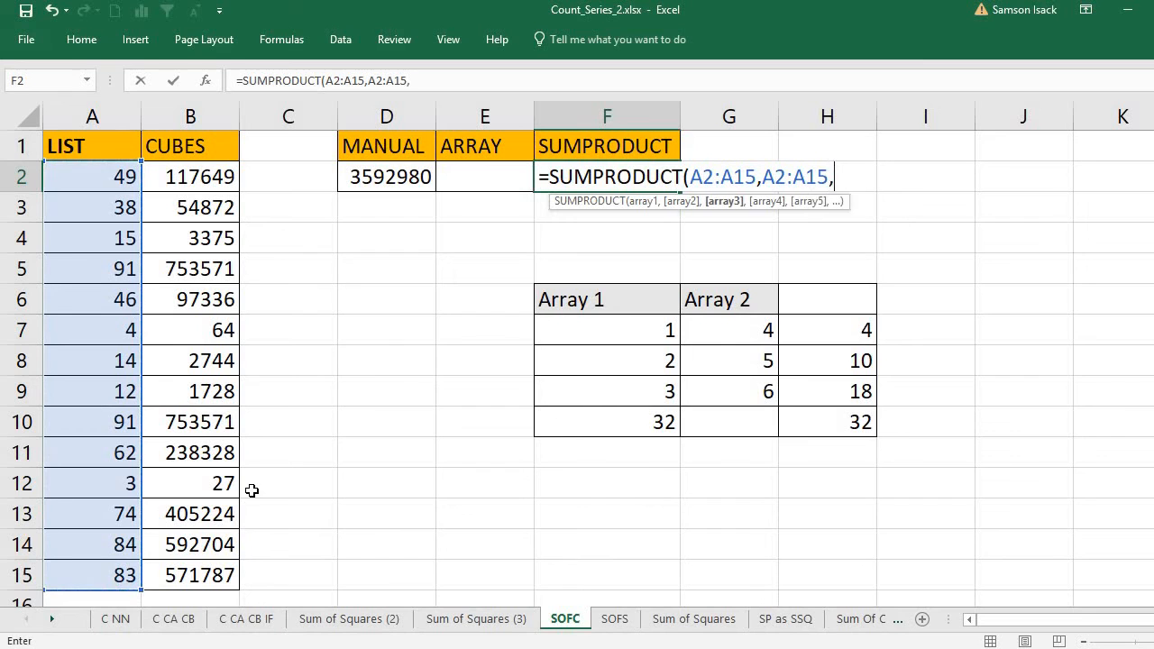
{"action": "left_click_drag", "start_coordinate": [74, 177], "coordinate": [78, 575]}
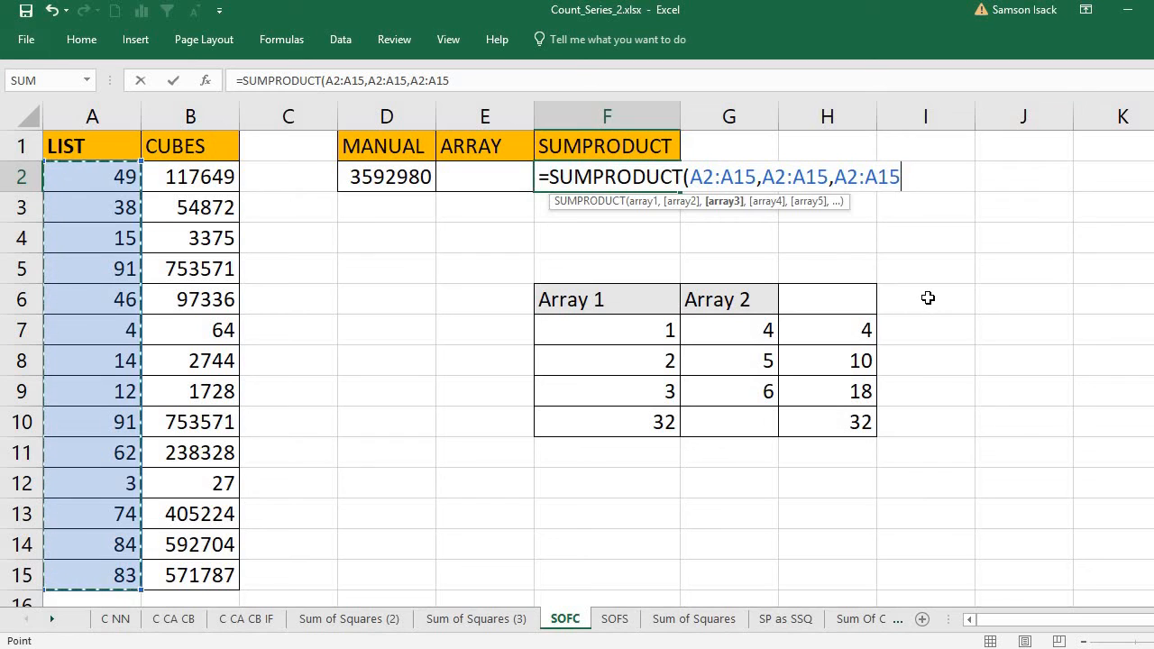
{"action": "type", "text": ")"}
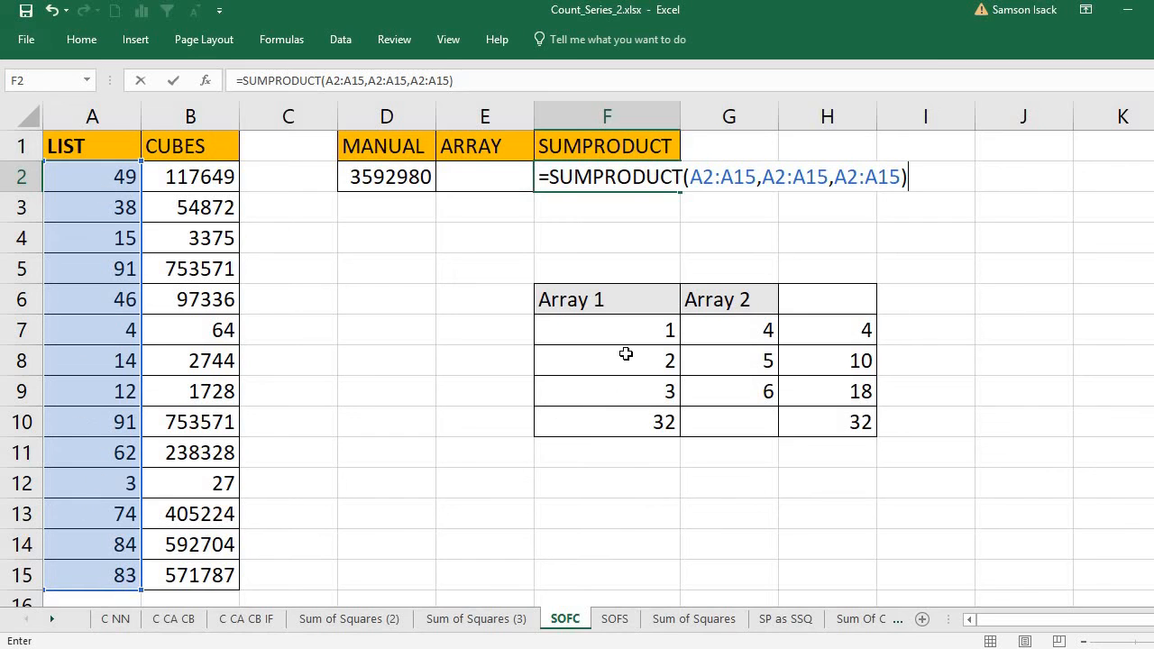
{"action": "key", "text": "Return"}
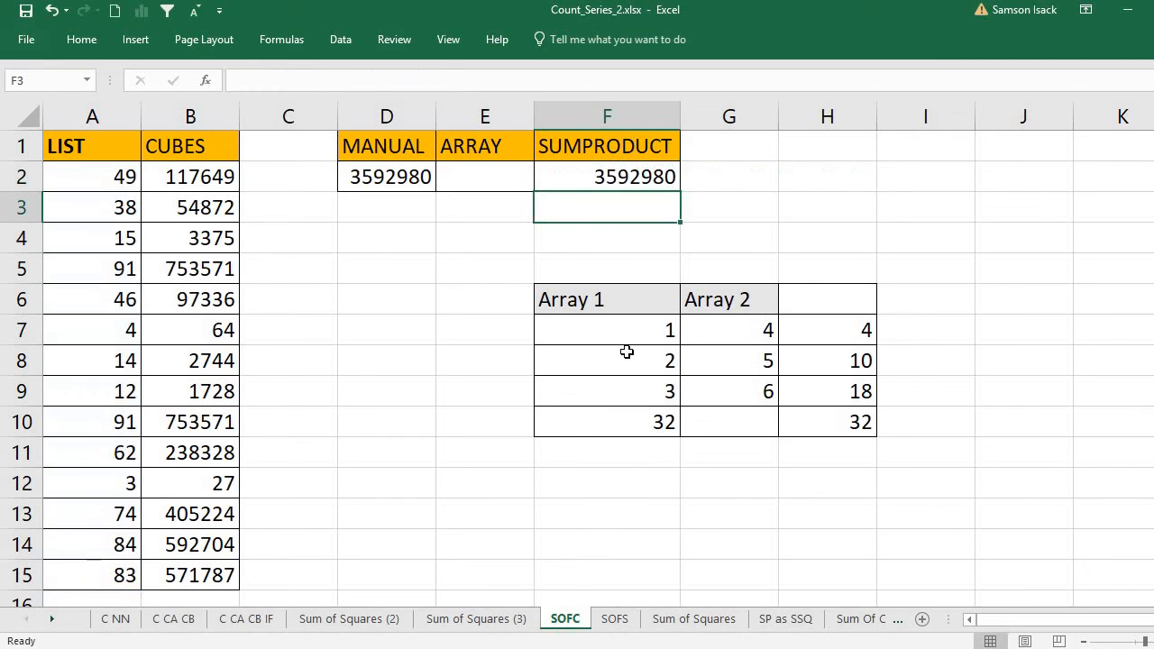
Check the SUMPRODUCT formula in F2 and widen column E under ARRAY by roughly a third
{"action": "left_click", "coordinate": [615, 172]}
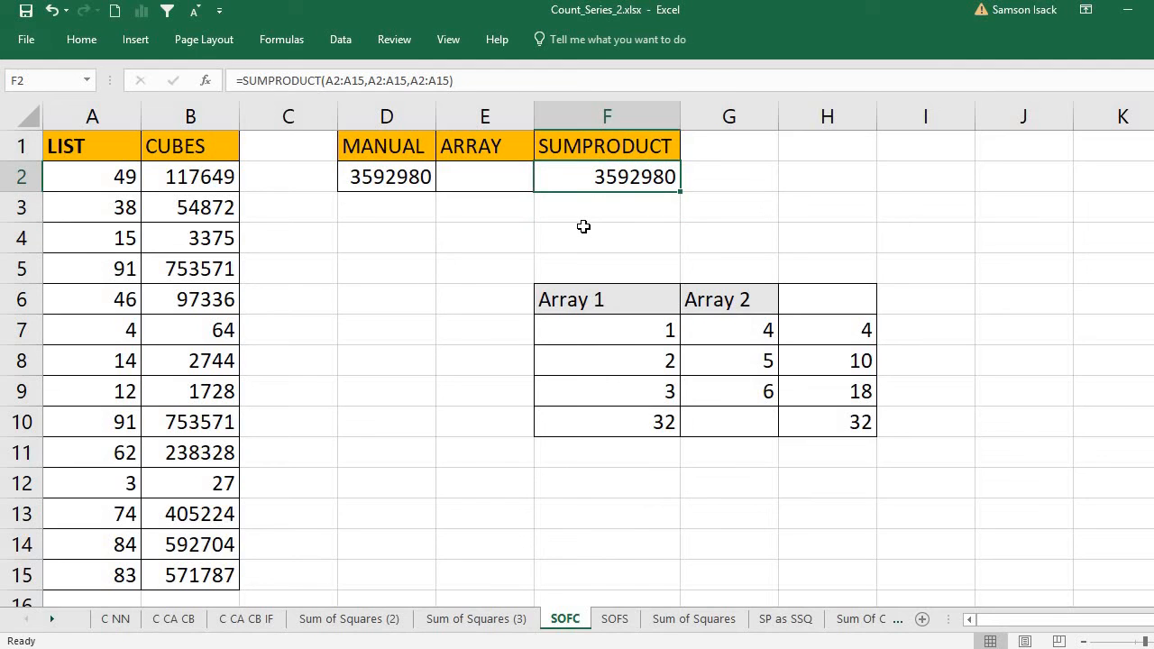
{"action": "left_click", "coordinate": [476, 178]}
{"action": "left_click", "coordinate": [601, 173]}
{"action": "left_click", "coordinate": [491, 179]}
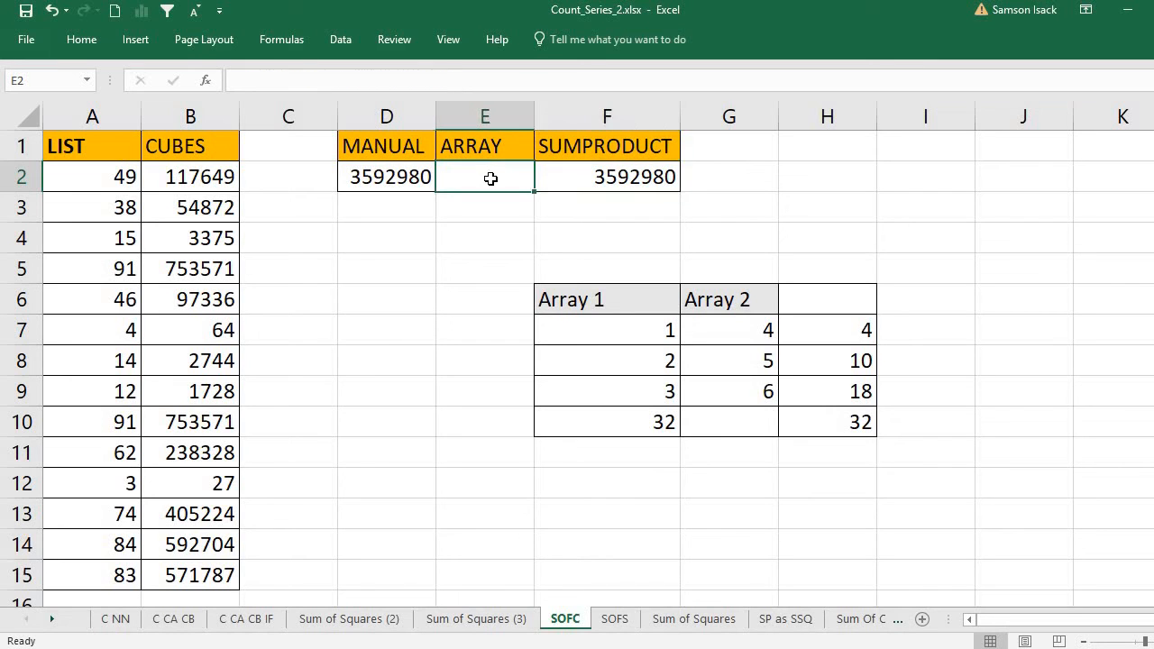
{"action": "left_click_drag", "start_coordinate": [534, 117], "coordinate": [570, 118]}
Enter =SUM(A2:A15^3) as an array formula in E2 under ARRAY to sum the cubes of the LIST values
{"action": "double_click", "coordinate": [512, 175]}
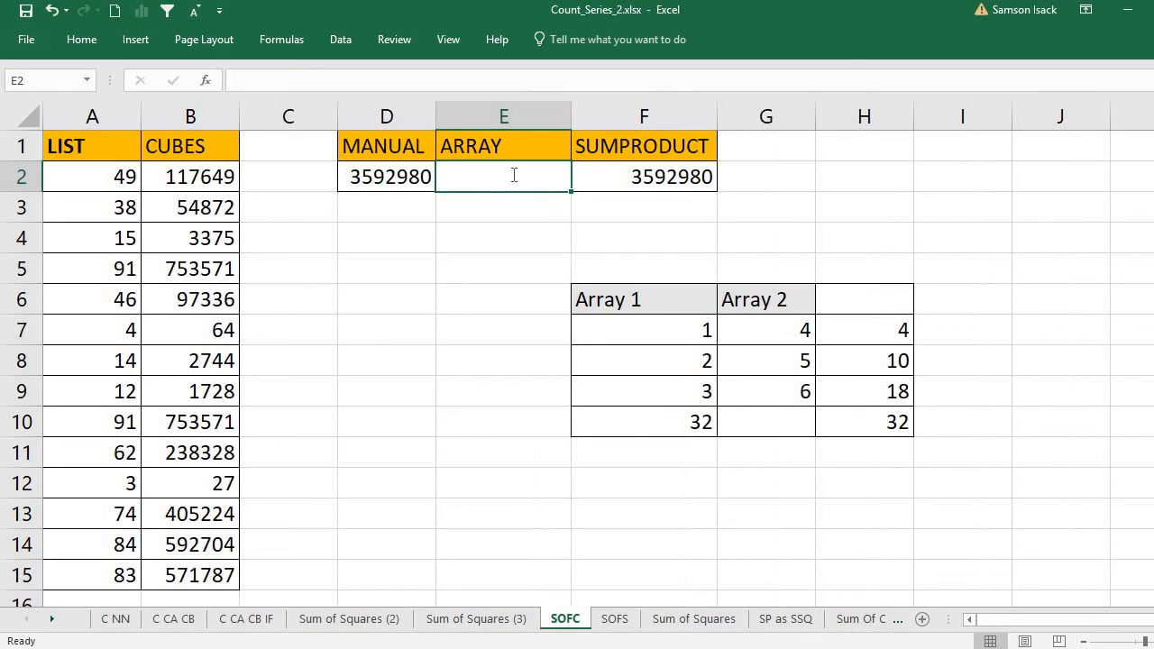
{"action": "type", "text": "="}
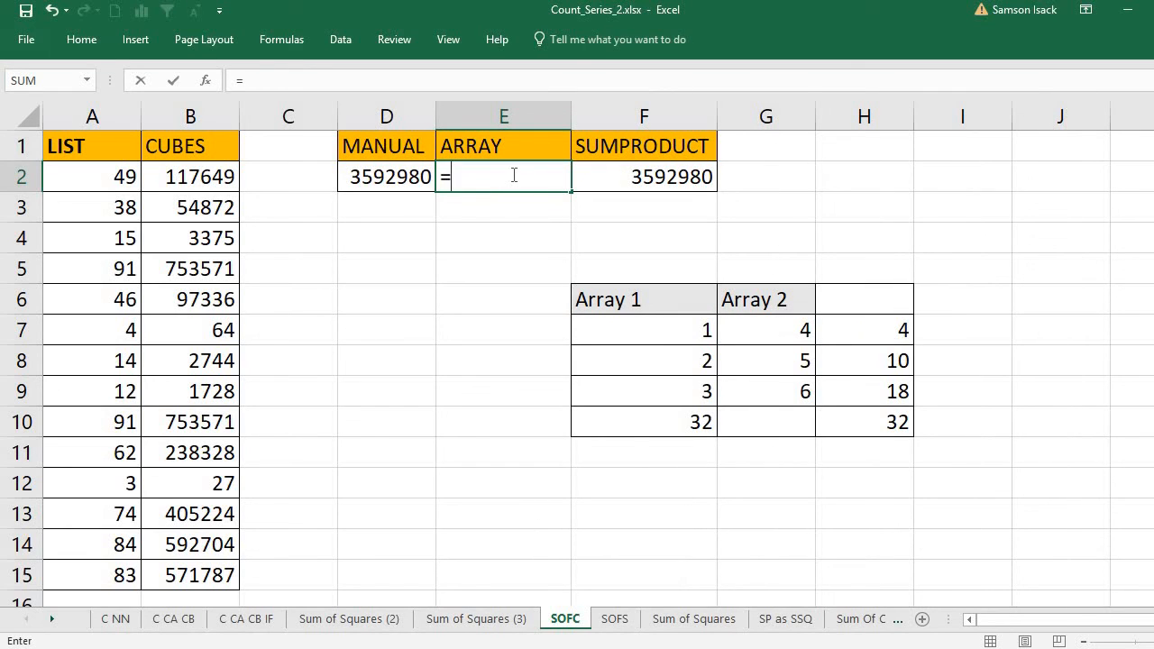
{"action": "type", "text": "sum"}
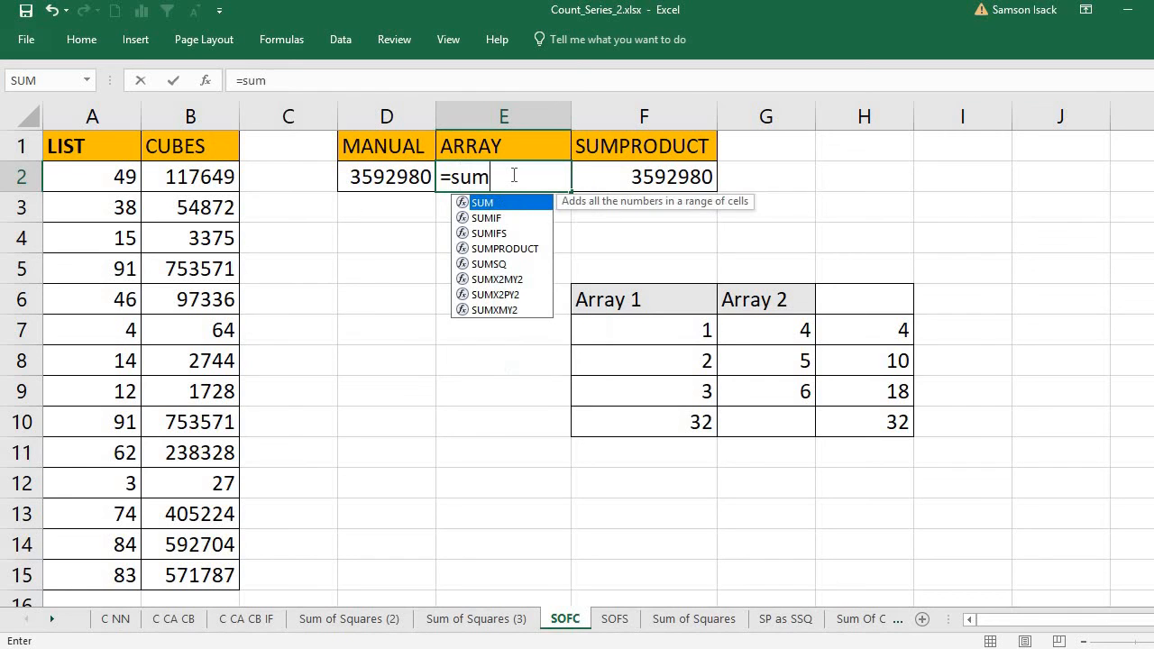
{"action": "type", "text": "("}
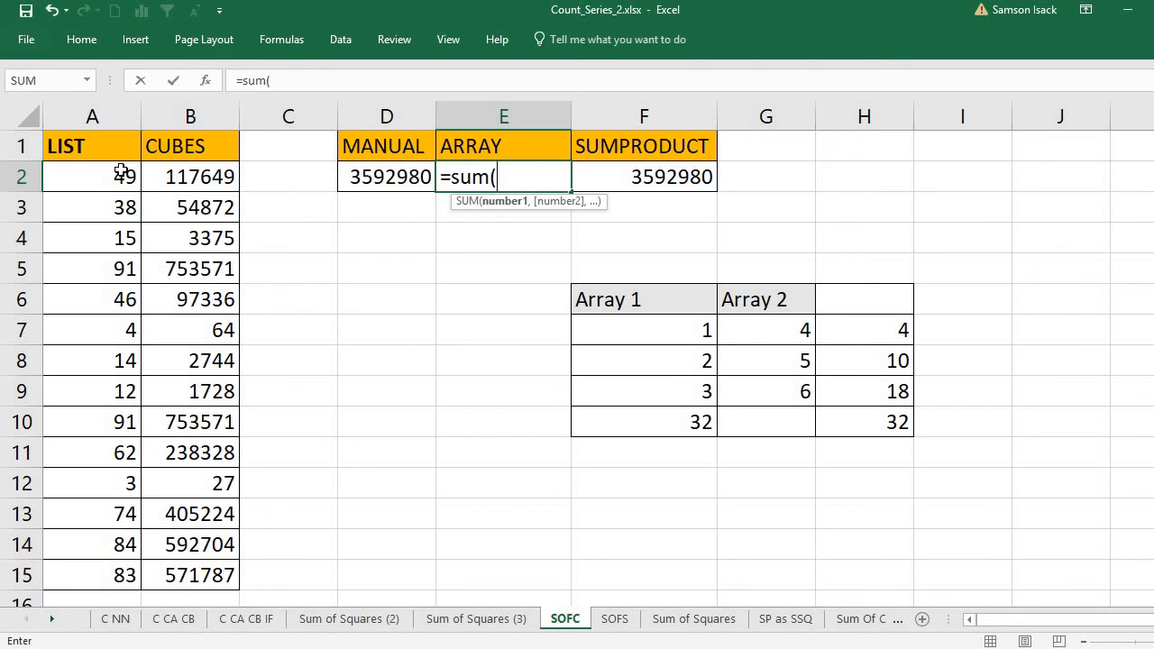
{"action": "left_click_drag", "start_coordinate": [120, 171], "coordinate": [106, 573]}
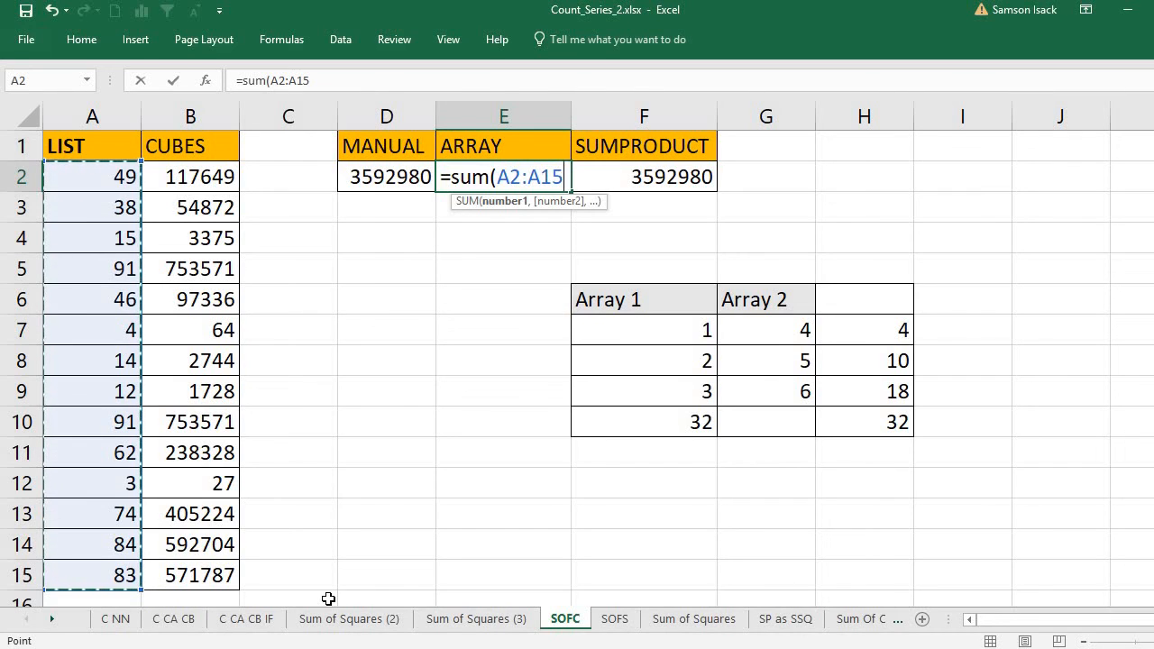
{"action": "type", "text": "^"}
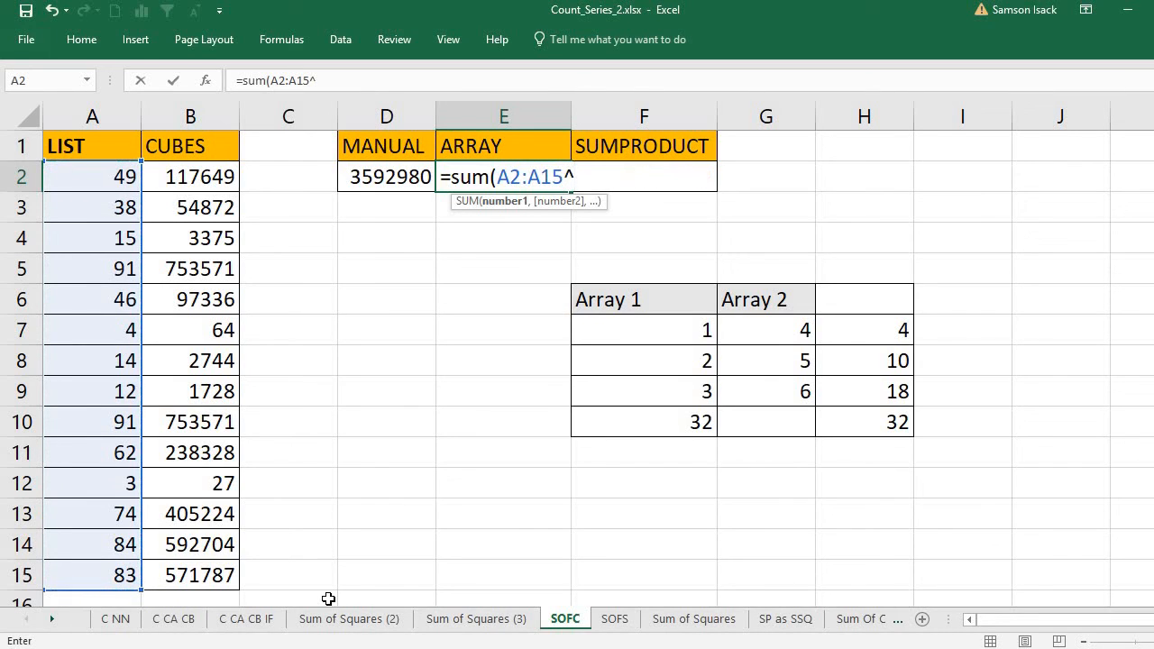
{"action": "type", "text": "3)"}
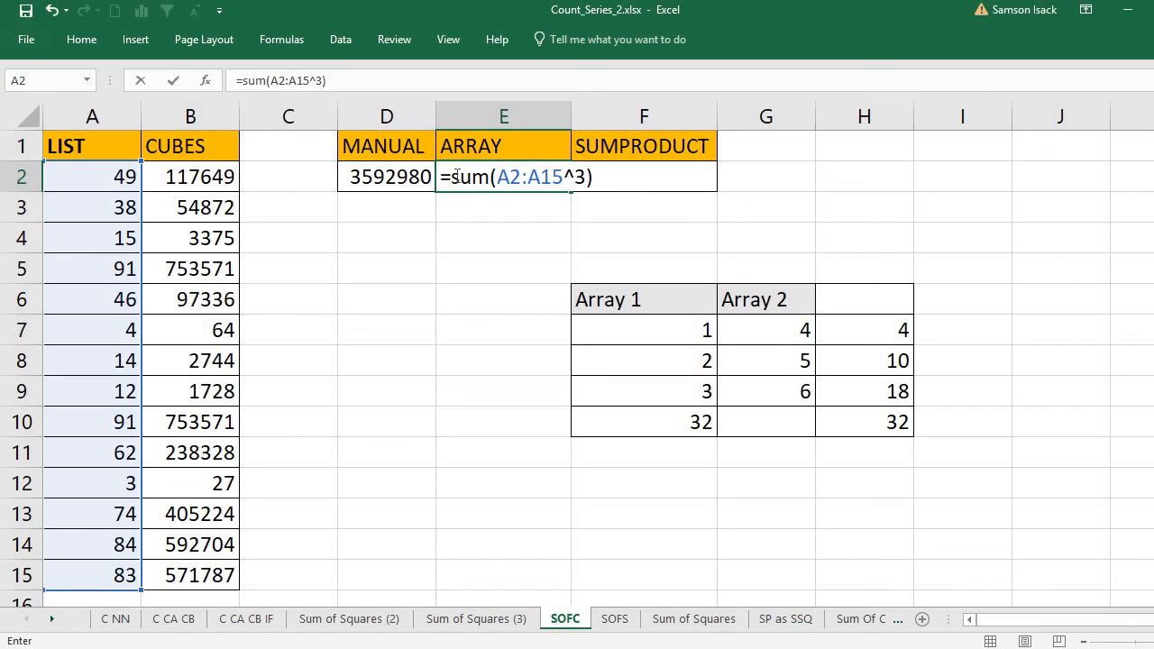
{"action": "key", "text": "ctrl+shift+Return"}
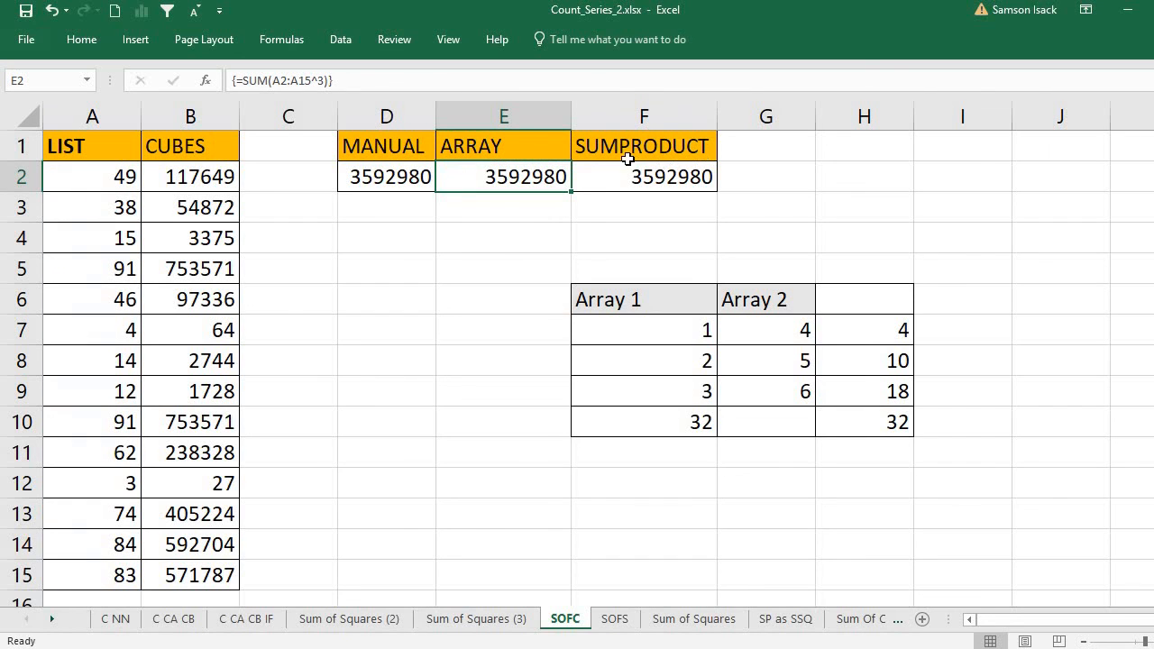
Examine the A2:A15^3 argument of the array formula in E2, keeping it an array formula, and compare the MANUAL, ARRAY and SUMPRODUCT cells
{"action": "double_click", "coordinate": [528, 178]}
{"action": "left_click_drag", "start_coordinate": [503, 177], "coordinate": [591, 177]}
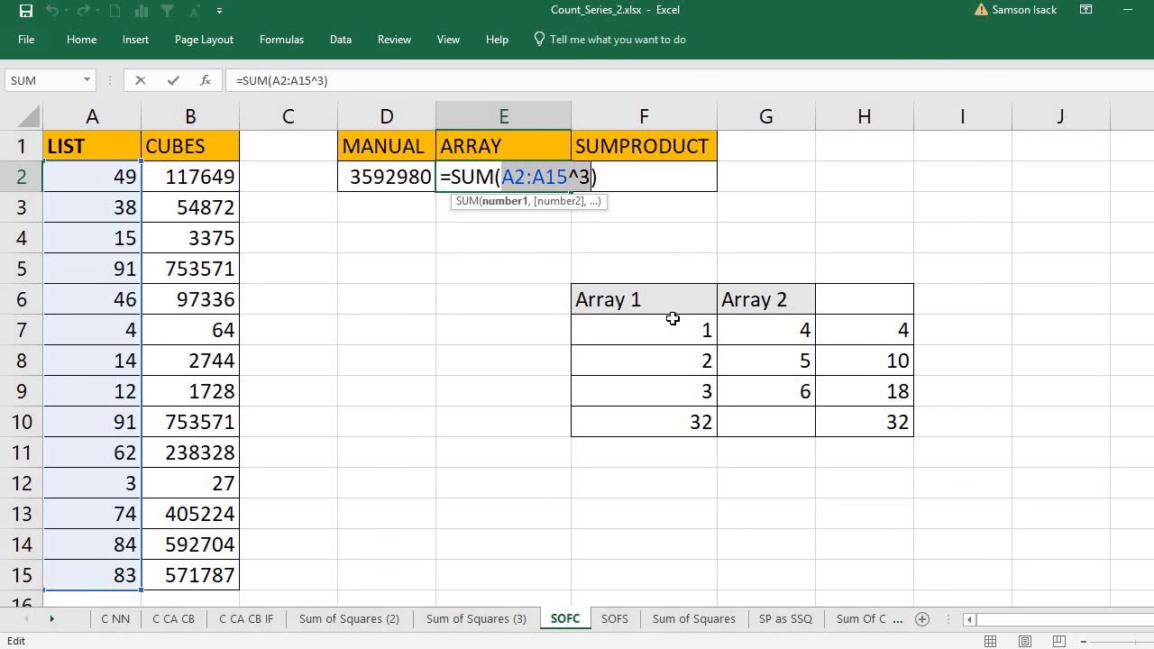
{"action": "key", "text": "ctrl+shift+Return"}
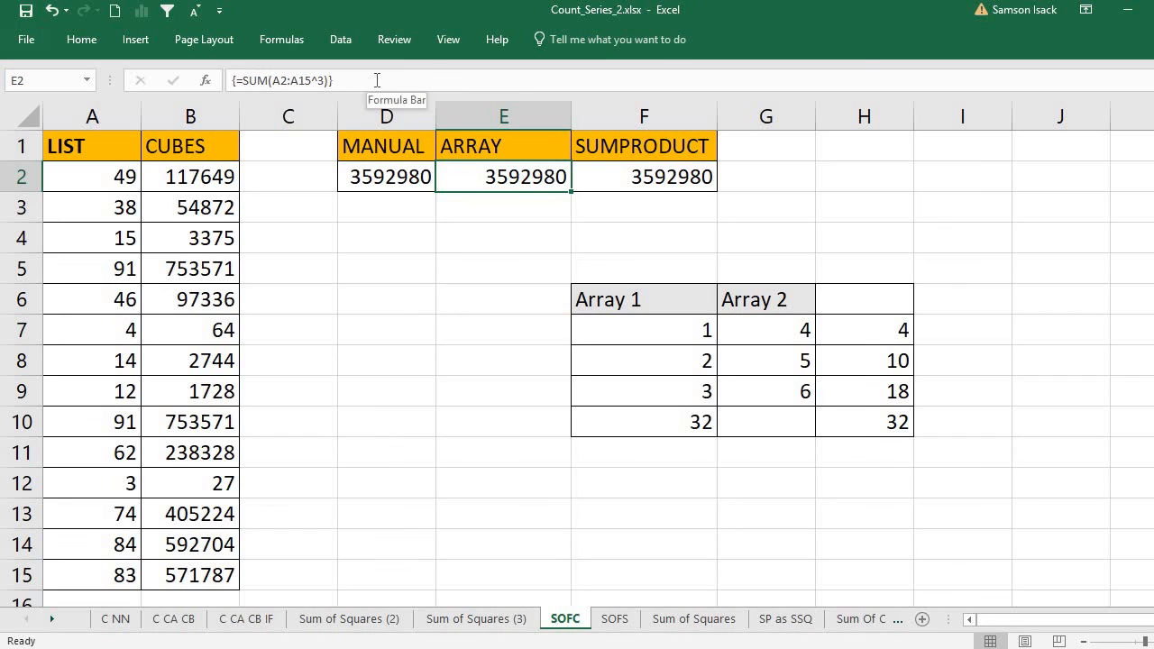
{"action": "left_click", "coordinate": [465, 260]}
{"action": "left_click", "coordinate": [405, 180]}
{"action": "left_click", "coordinate": [500, 177]}
{"action": "left_click", "coordinate": [653, 181]}
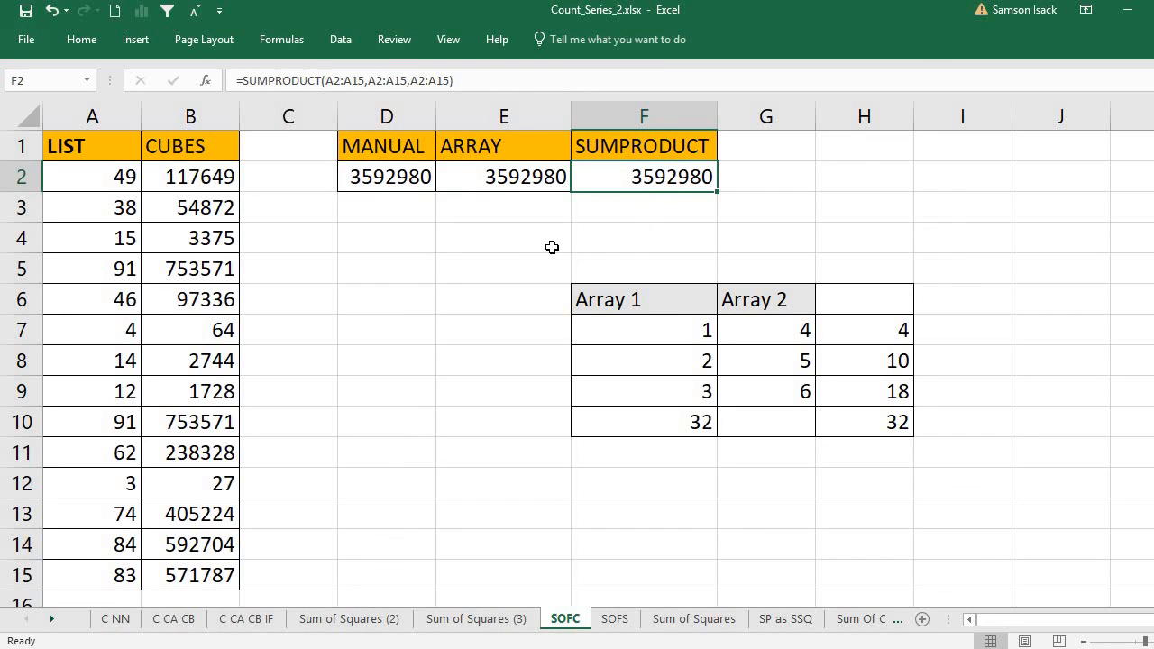